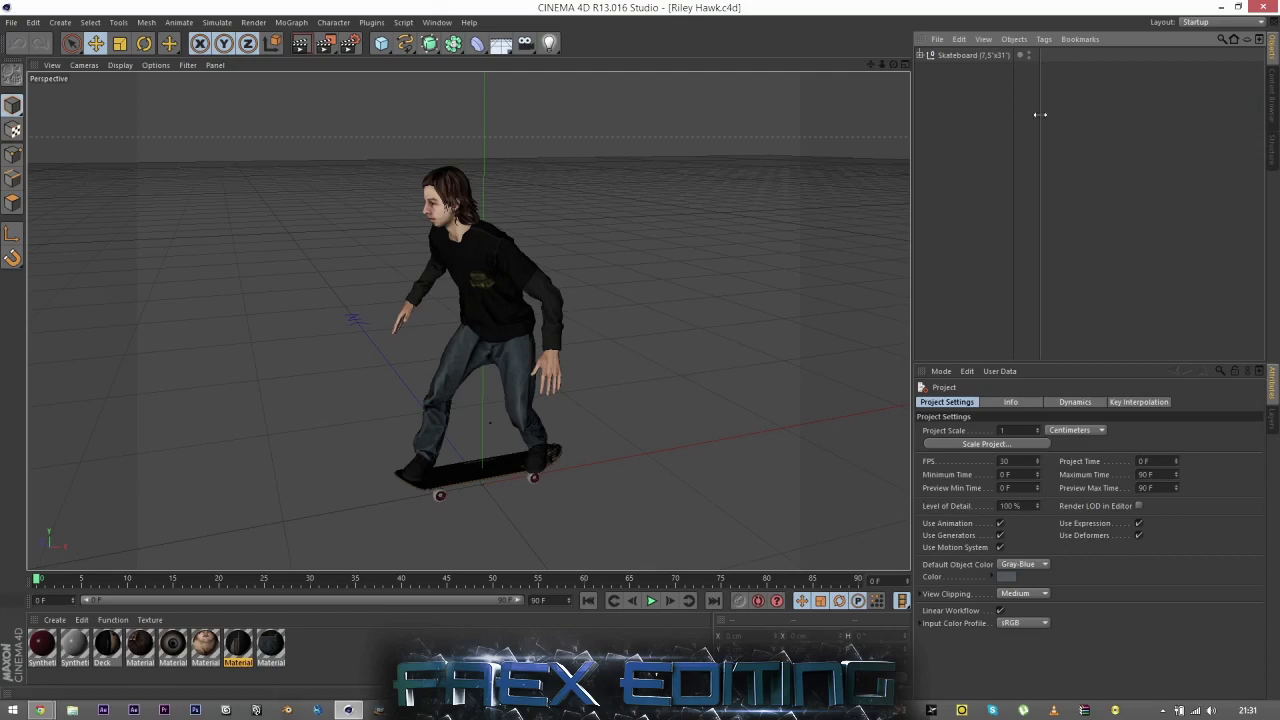
# Add a camera, look through it, and frame the whole skater in front view at frame 0
pyautogui.moveTo(895, 64); pyautogui.dragTo(1031, 177)
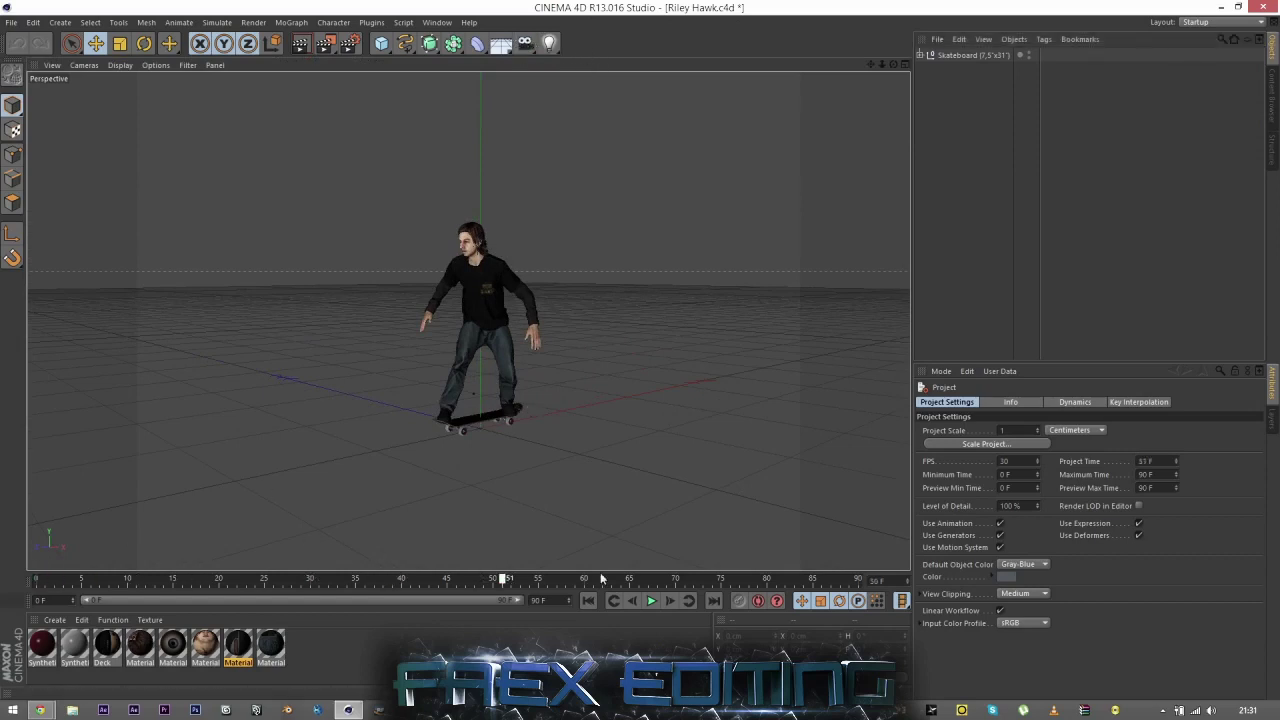
pyautogui.moveTo(80, 582); pyautogui.dragTo(522, 579)
pyautogui.moveTo(637, 560); pyautogui.dragTo(2, 580)
pyautogui.moveTo(525, 43); pyautogui.dragTo(565, 55)
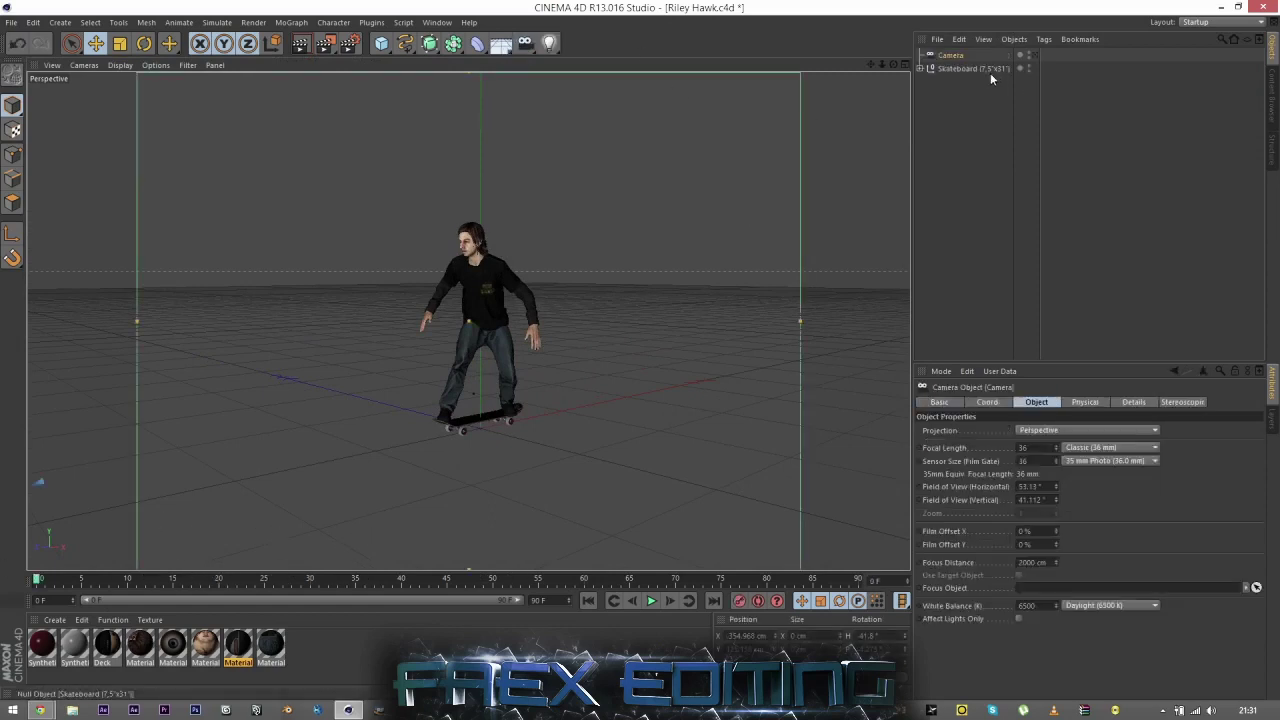
pyautogui.click(1034, 55)
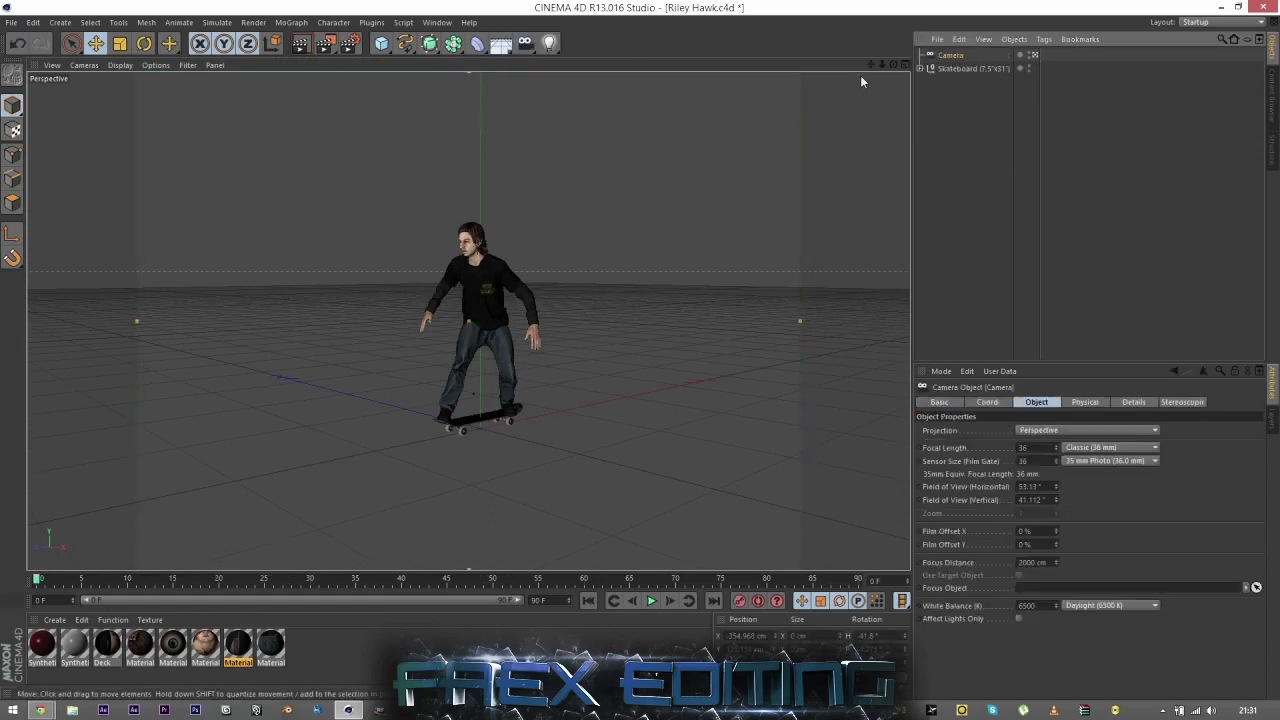
pyautogui.moveTo(882, 64)
pyautogui.mouseDown()
pyautogui.moveTo(866, 64)
pyautogui.moveTo(893, 92)
pyautogui.moveTo(892, 72)
pyautogui.mouseUp()
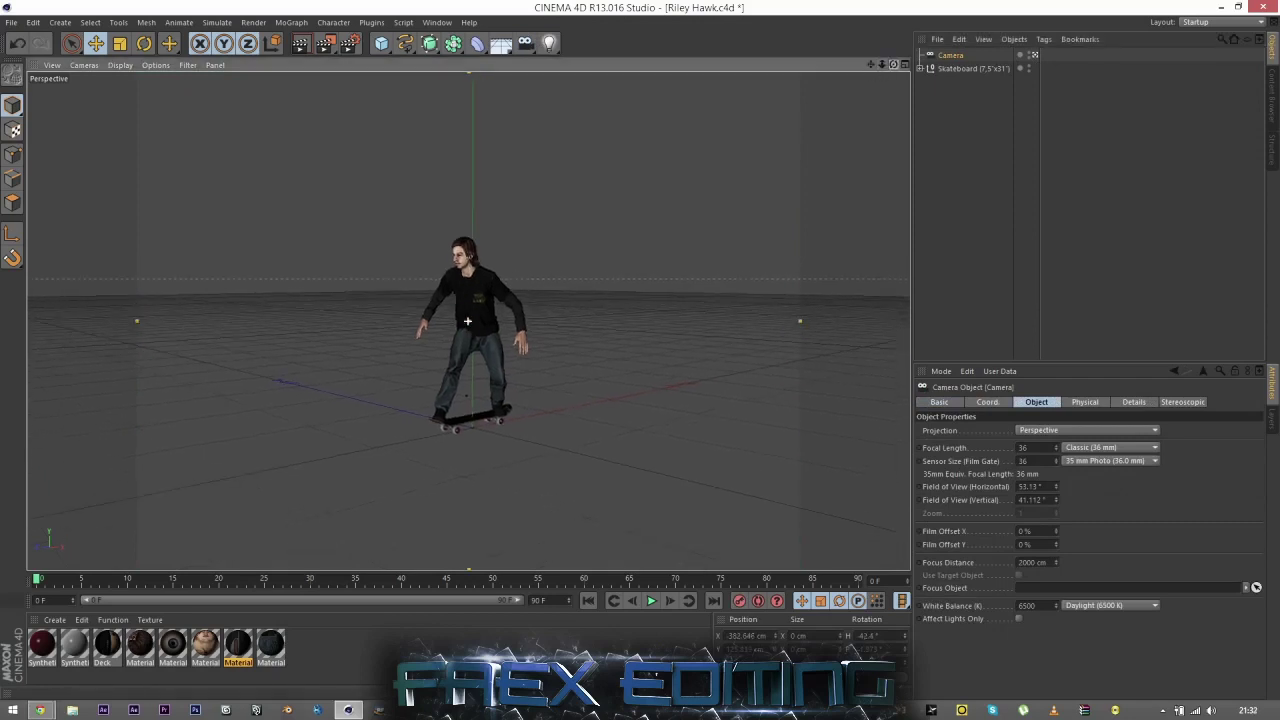
# Add a second camera, look through it, and frame a close-up of the skater's face
pyautogui.click(980, 80)
pyautogui.moveTo(525, 43); pyautogui.dragTo(556, 55)
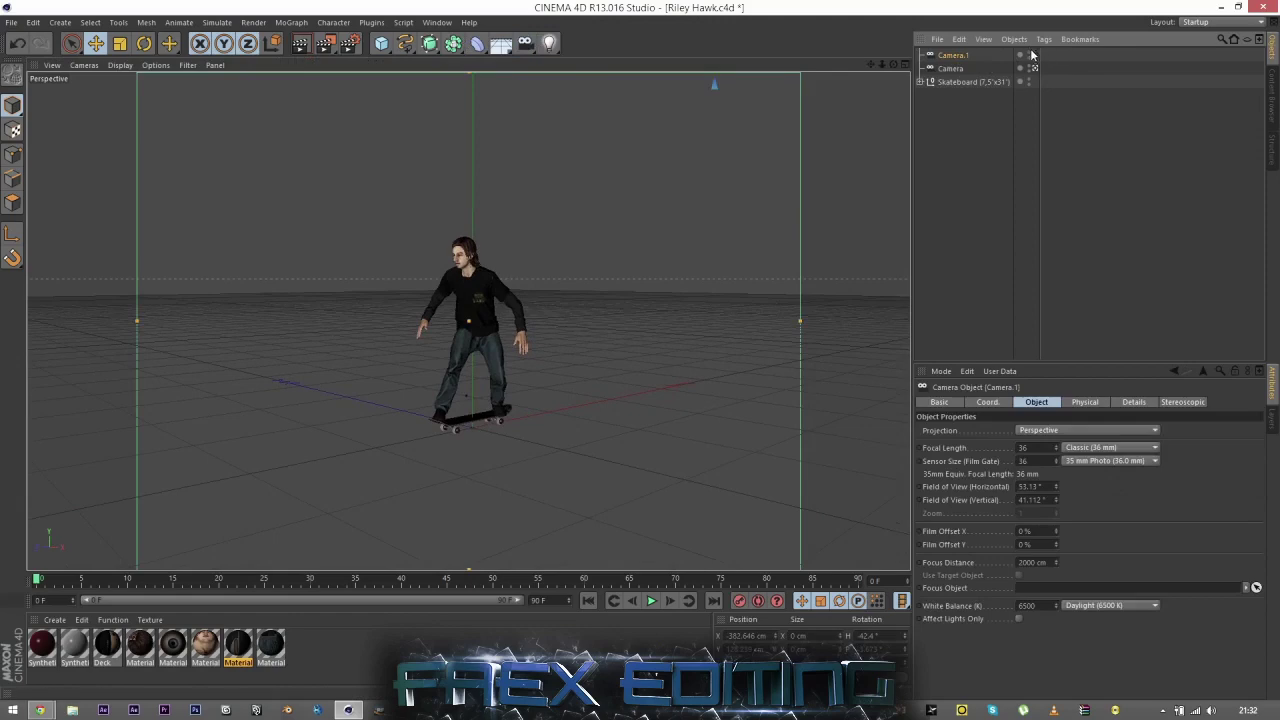
pyautogui.moveTo(895, 67); pyautogui.dragTo(927, 57)
# Add a third camera, look through it, and frame a low close-up of the skateboard and shoes
pyautogui.moveTo(525, 43); pyautogui.dragTo(576, 57)
pyautogui.click(1034, 55)
pyautogui.moveTo(885, 71)
pyautogui.mouseDown()
pyautogui.moveTo(840, 68)
pyautogui.moveTo(913, 64)
pyautogui.moveTo(892, 65)
pyautogui.mouseUp()
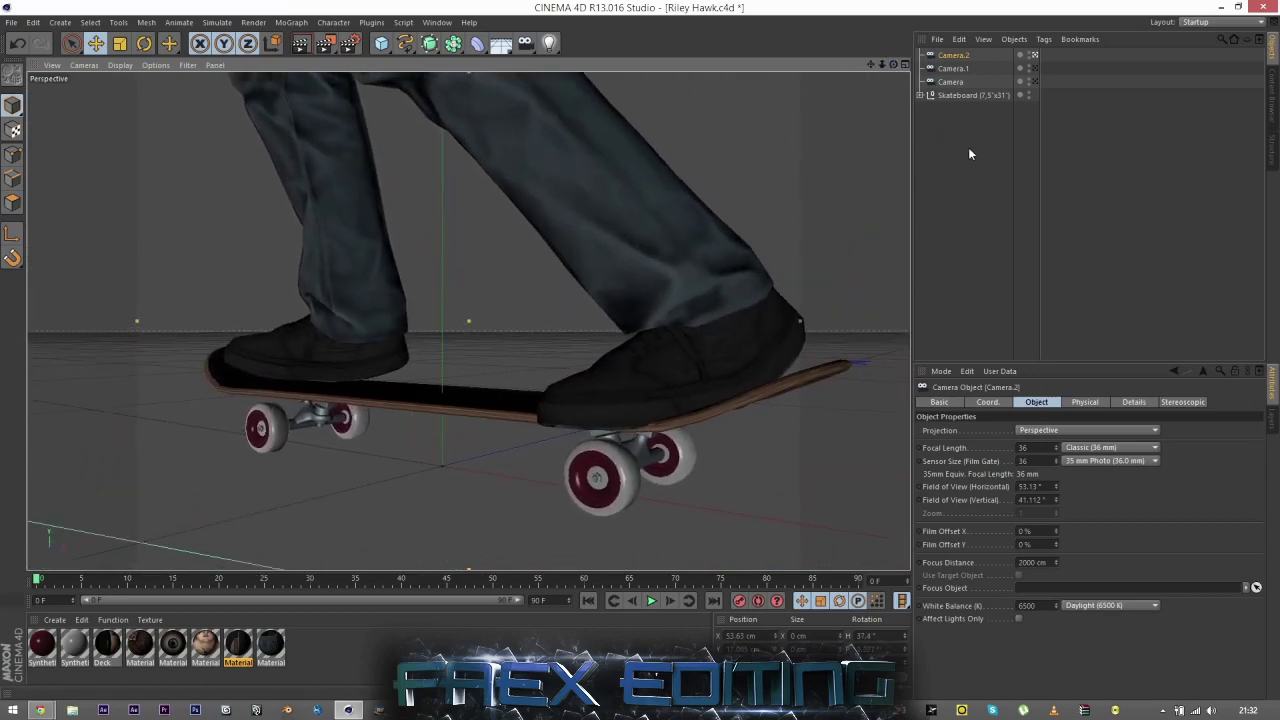
pyautogui.click(969, 149)
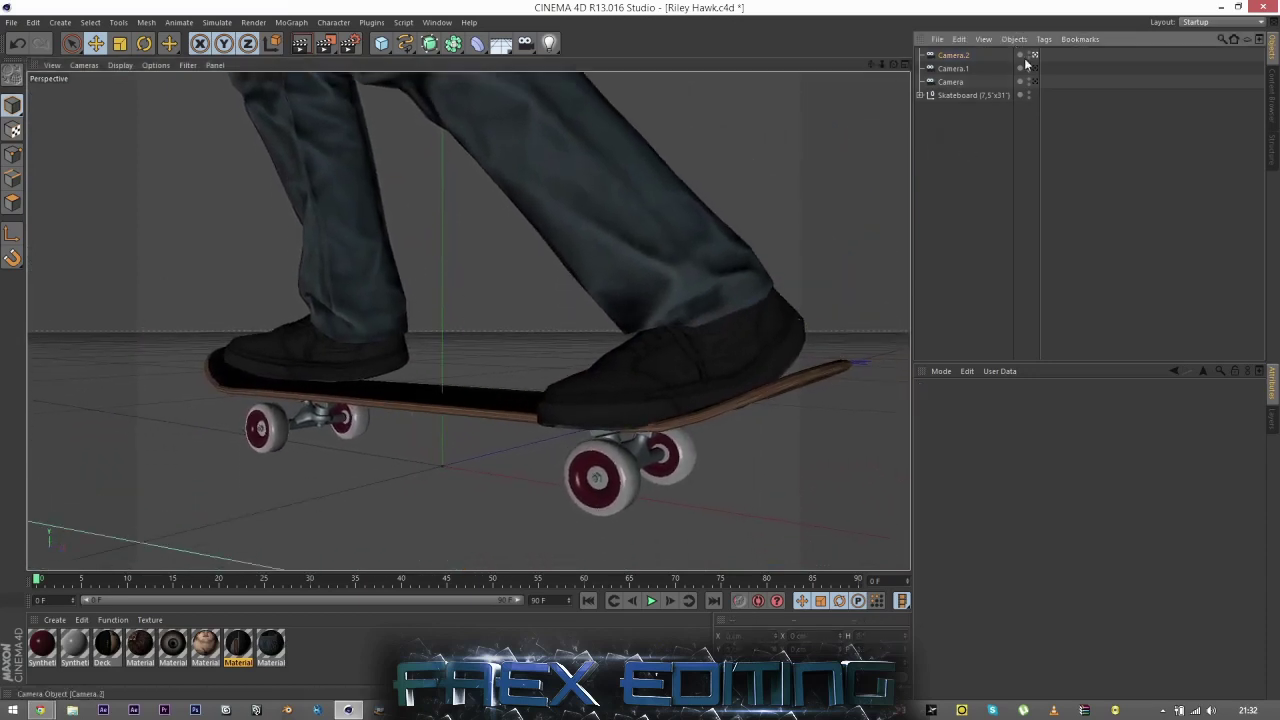
# Add a fourth camera and frame the whole skater from behind at a high angle
pyautogui.click(525, 44)
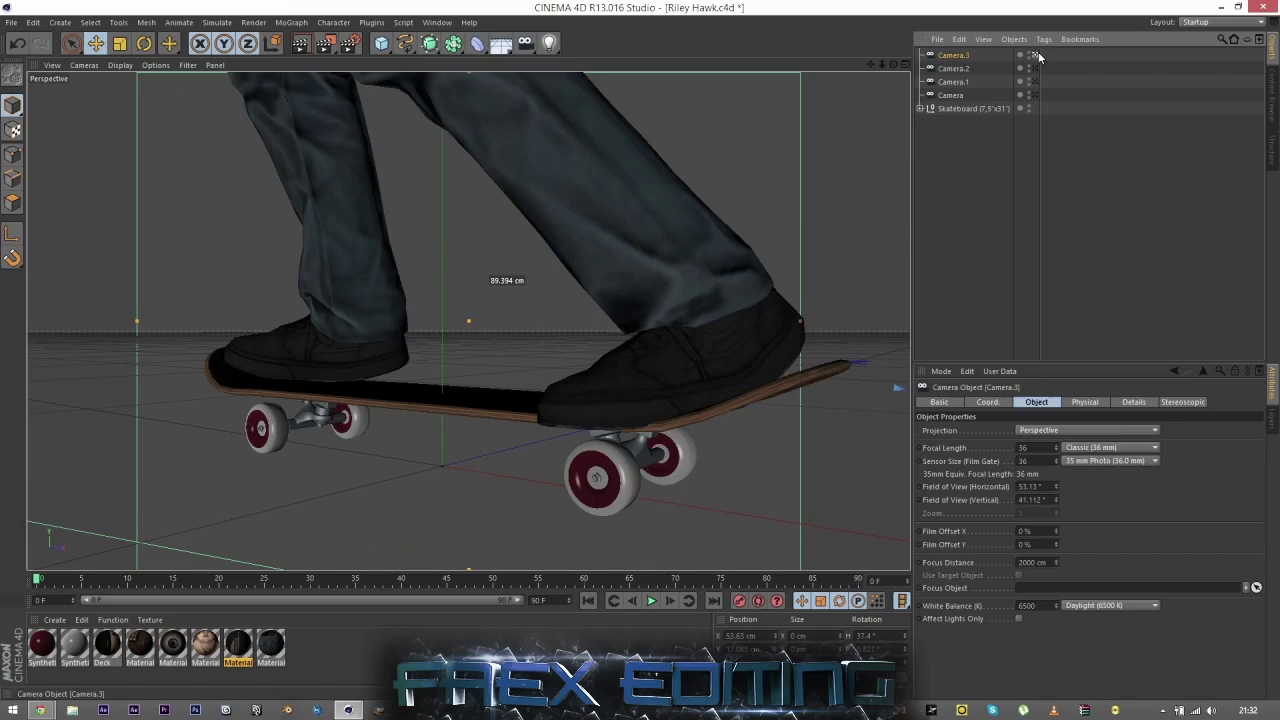
pyautogui.moveTo(884, 68); pyautogui.dragTo(773, 50)
pyautogui.moveTo(870, 64); pyautogui.dragTo(897, 67)
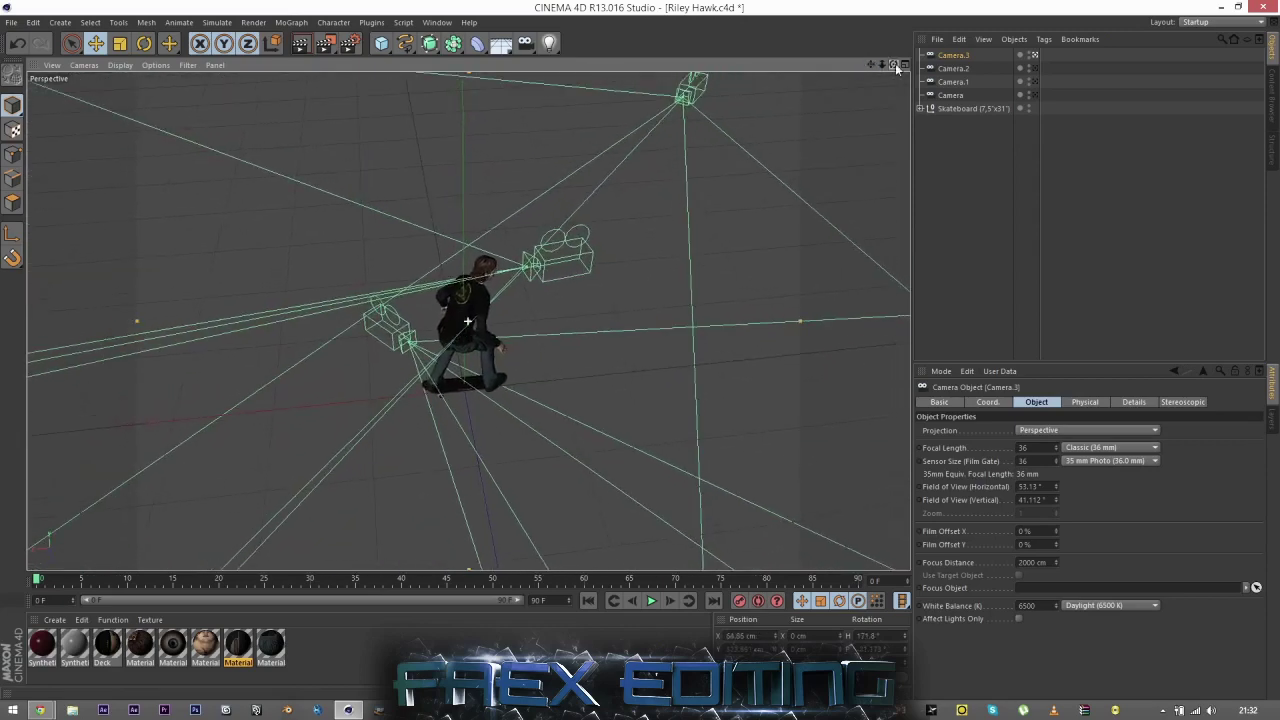
pyautogui.click(923, 148)
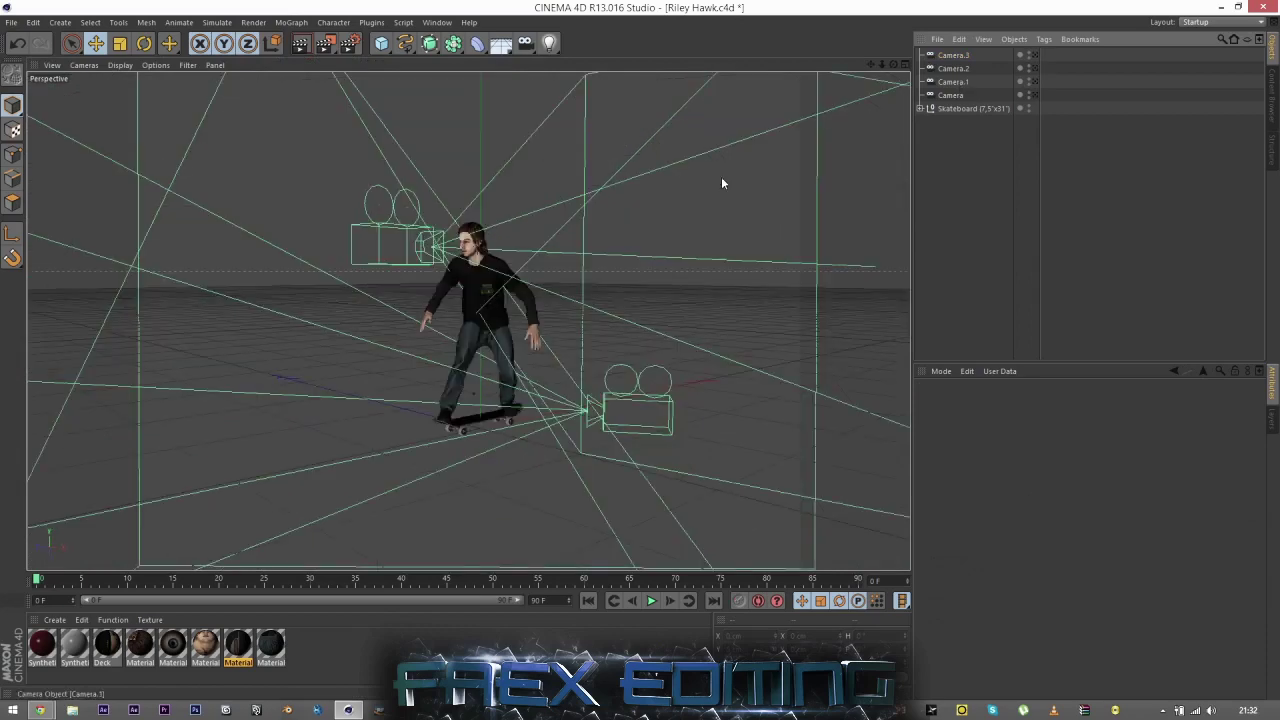
# Hide all four cameras, Camera through Camera.3, in the editor viewport
pyautogui.moveTo(881, 64)
pyautogui.mouseDown()
pyautogui.moveTo(866, 66)
pyautogui.moveTo(892, 64)
pyautogui.moveTo(876, 62)
pyautogui.mouseUp()
pyautogui.click(949, 94)
pyautogui.keyDown('shift'); pyautogui.click(960, 55); pyautogui.keyUp('shift')
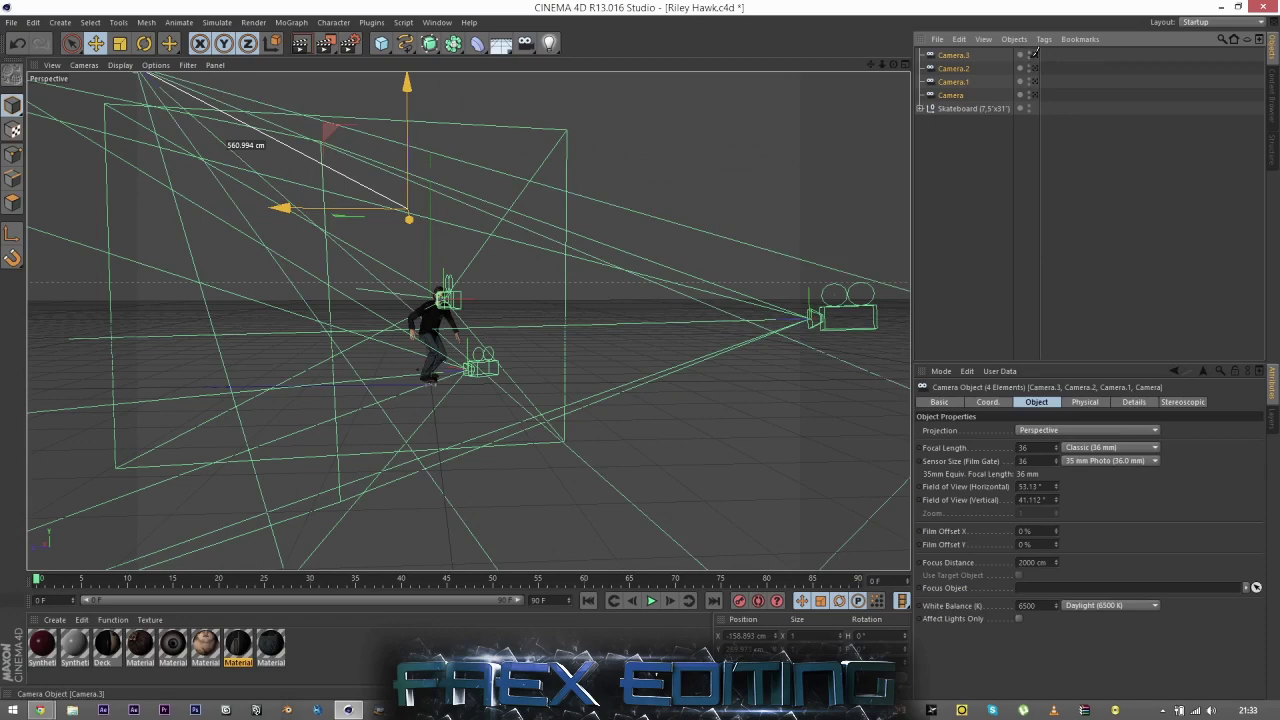
pyautogui.moveTo(1036, 88); pyautogui.dragTo(1029, 97)
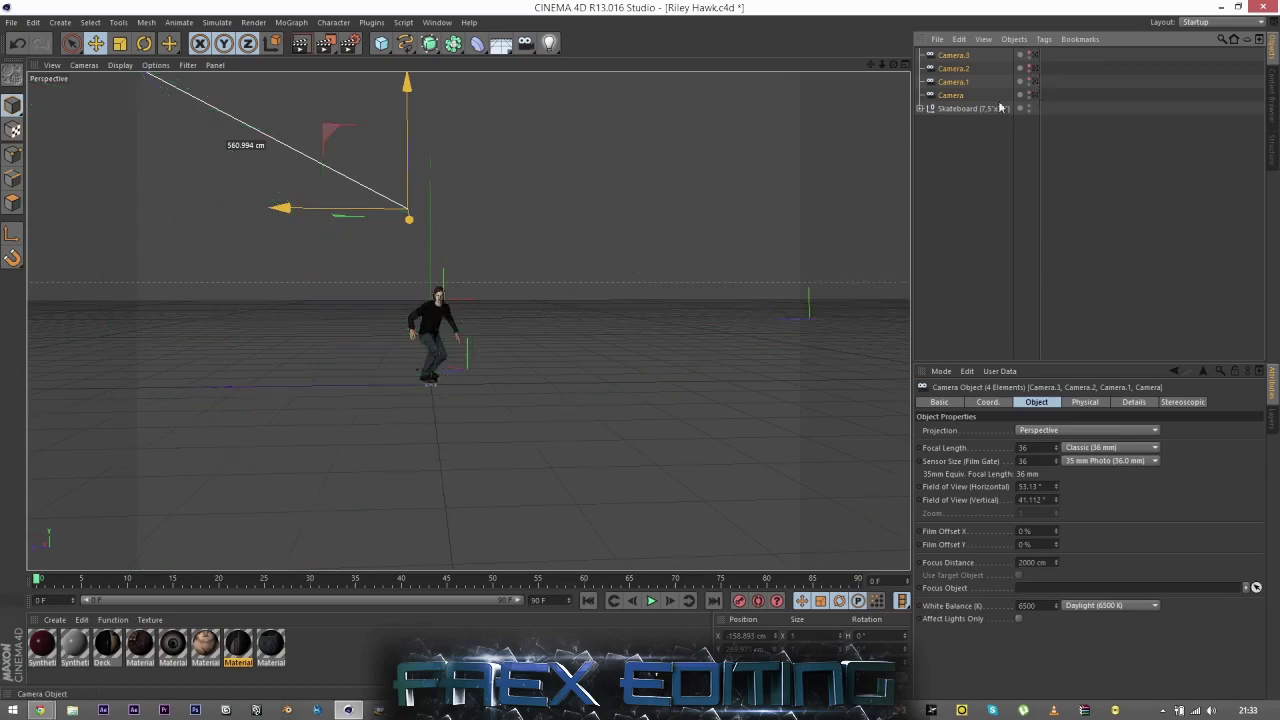
pyautogui.click(962, 132)
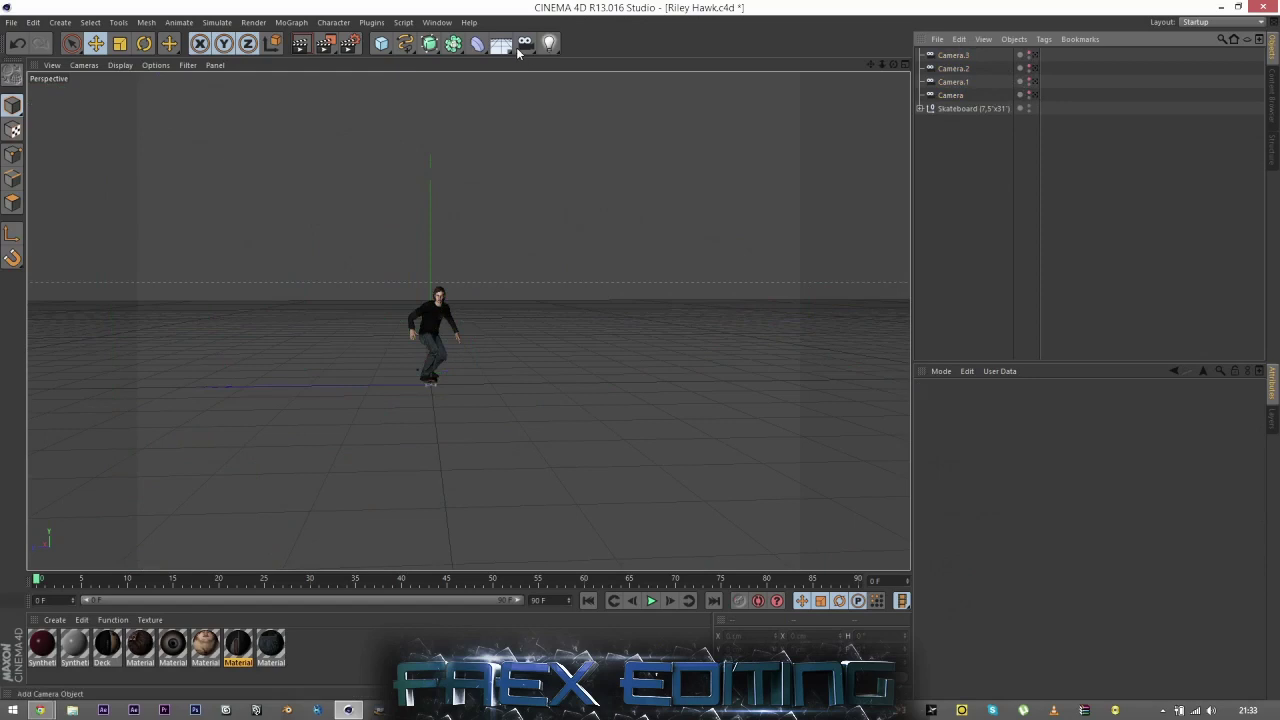
# Add a Stage object and assign the first camera, Camera, as its active camera
pyautogui.moveTo(500, 44); pyautogui.dragTo(512, 56)
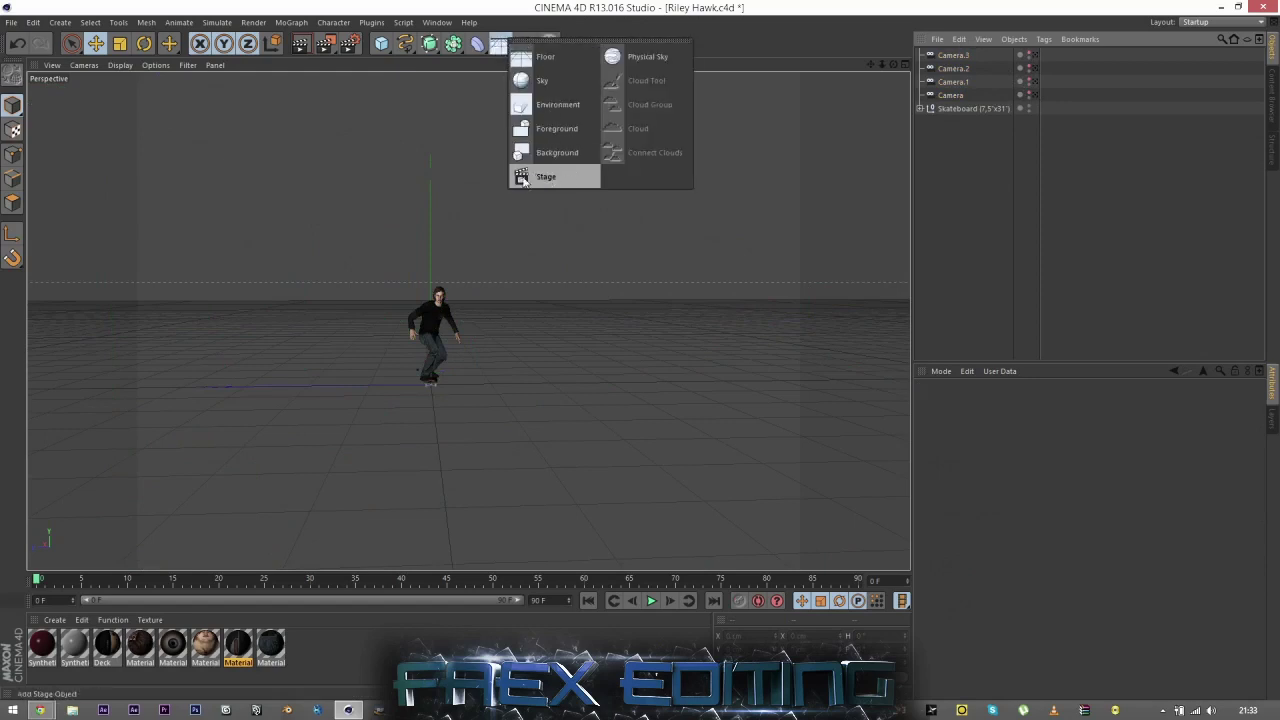
pyautogui.click(550, 177)
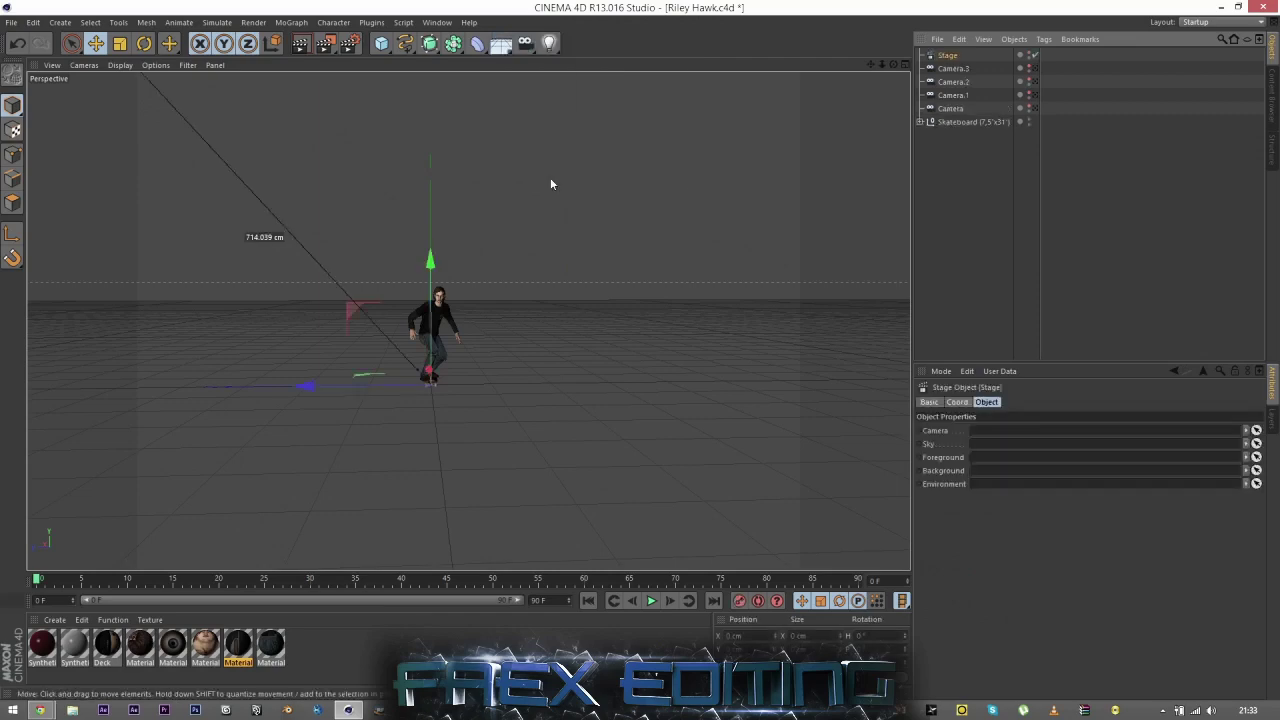
pyautogui.click(887, 217)
pyautogui.click(946, 56)
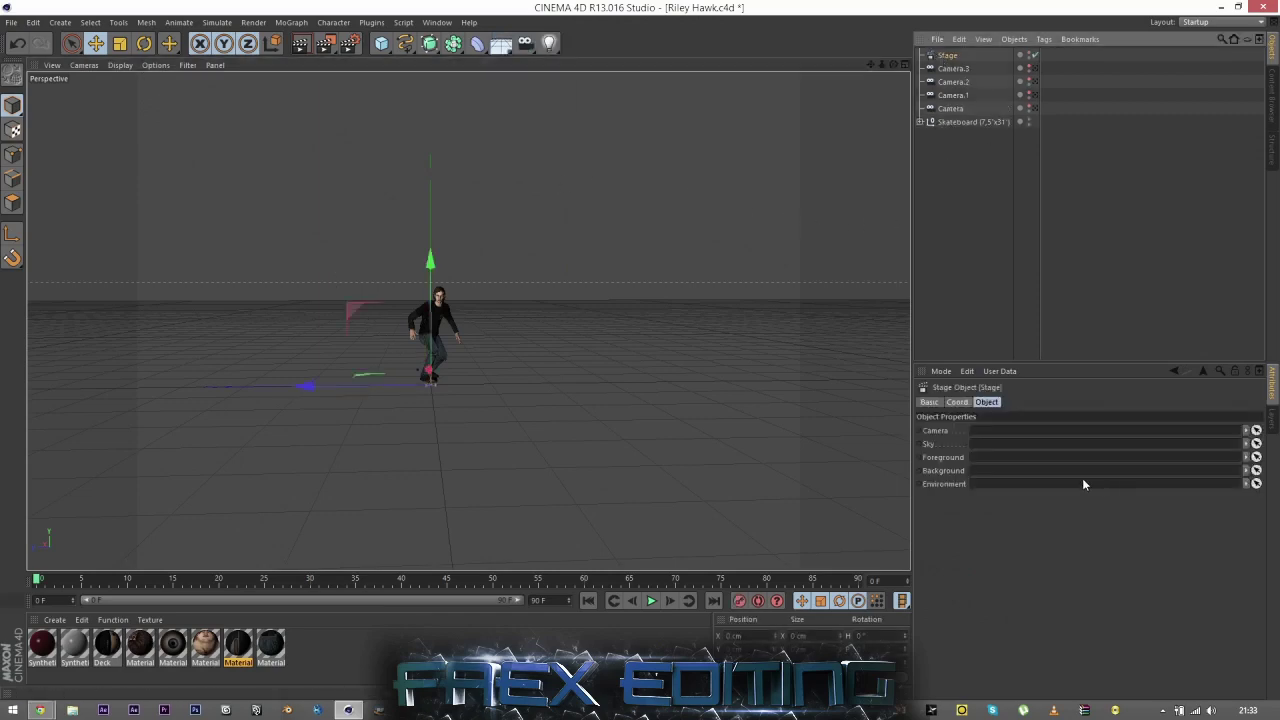
pyautogui.moveTo(950, 110); pyautogui.dragTo(995, 432)
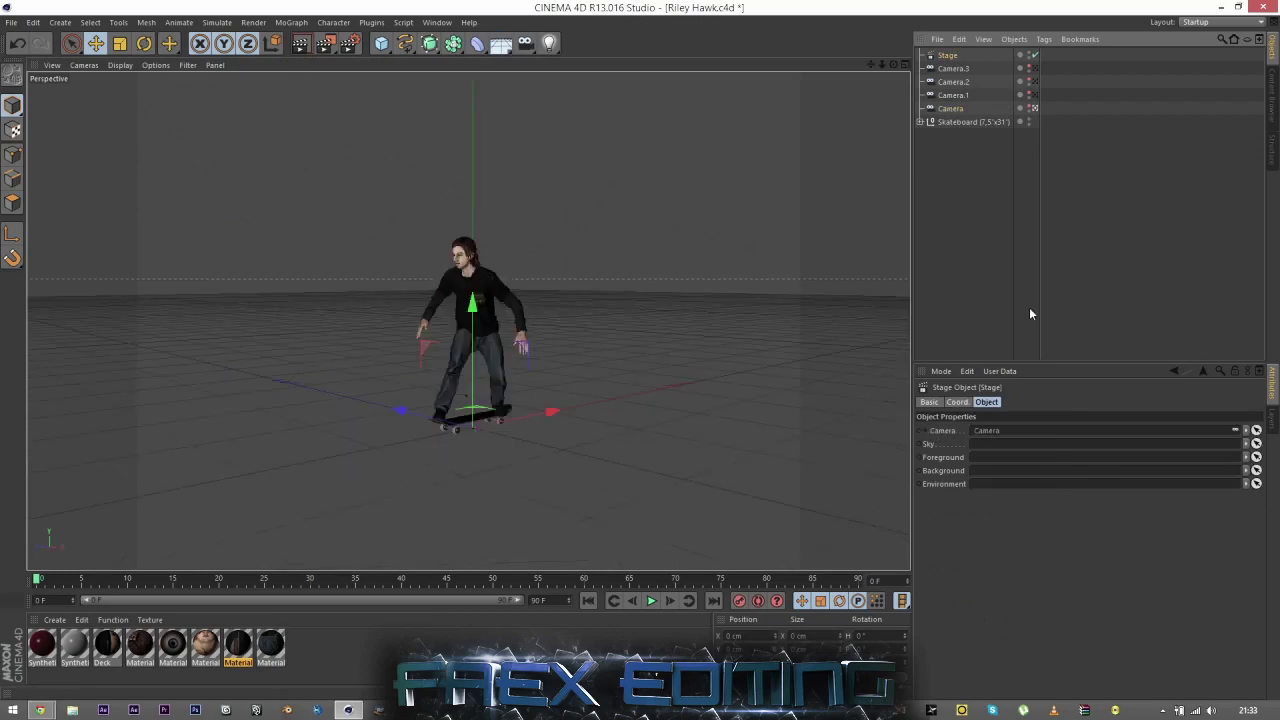
pyautogui.click(981, 134)
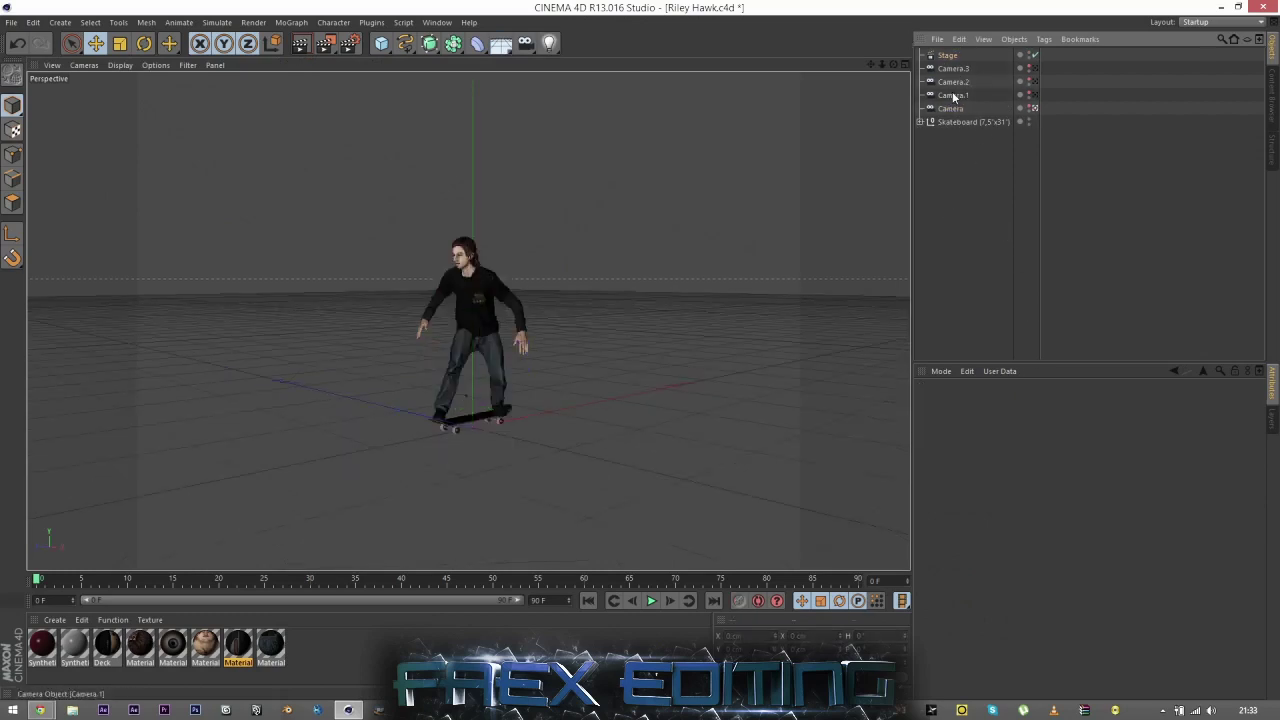
pyautogui.click(952, 94)
pyautogui.click(979, 220)
# Enable automatic keyframing and keyframe the Stage's Camera property at frame 20 with Camera assigned
pyautogui.moveTo(55, 582); pyautogui.dragTo(82, 580)
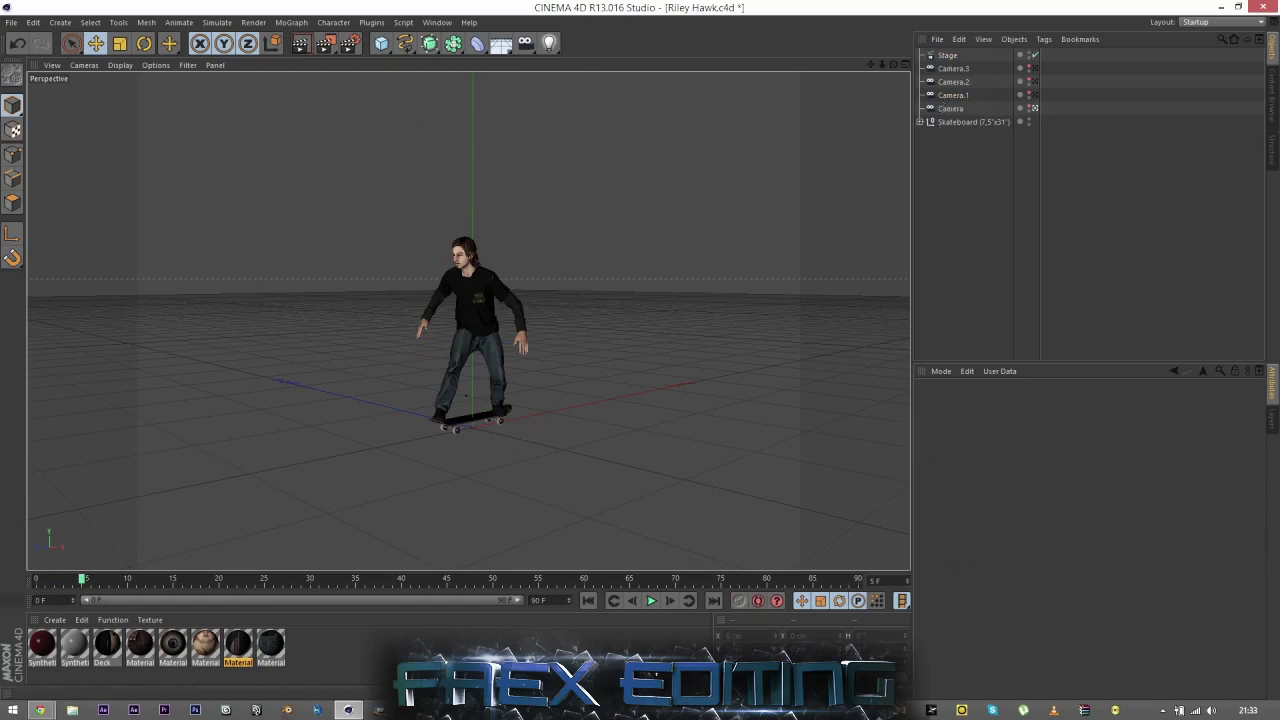
pyautogui.click(762, 601)
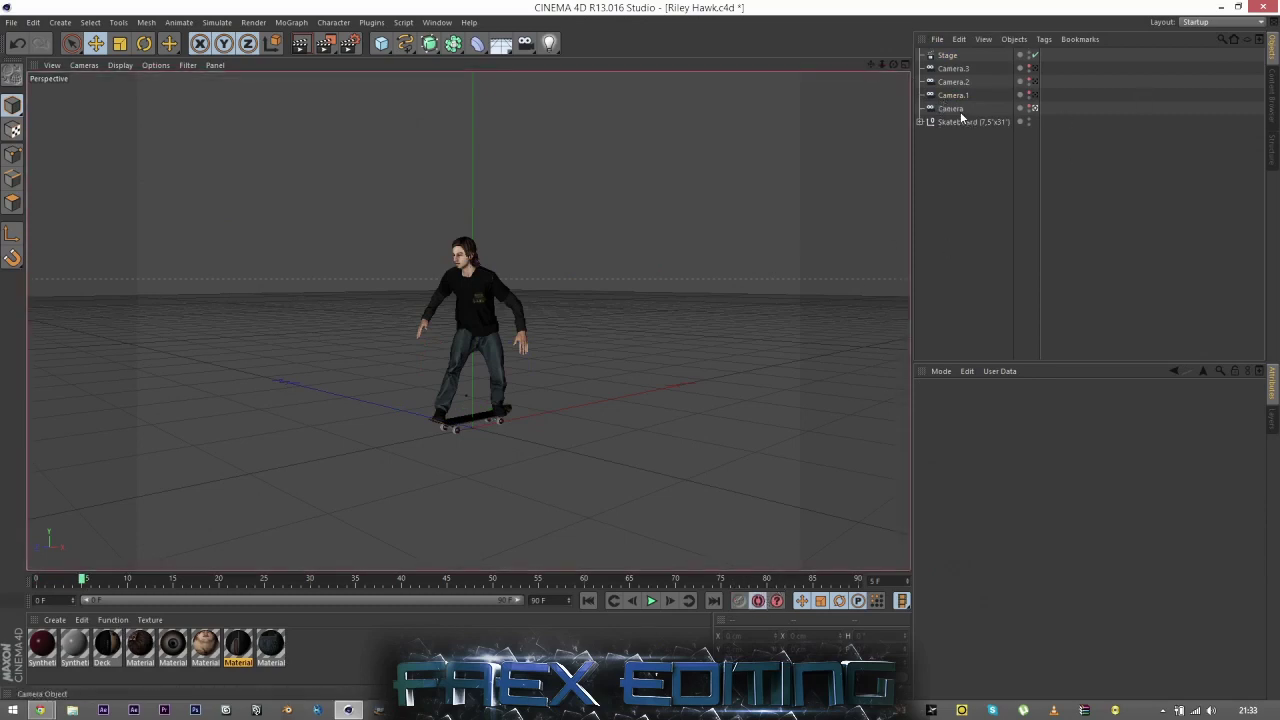
pyautogui.click(947, 55)
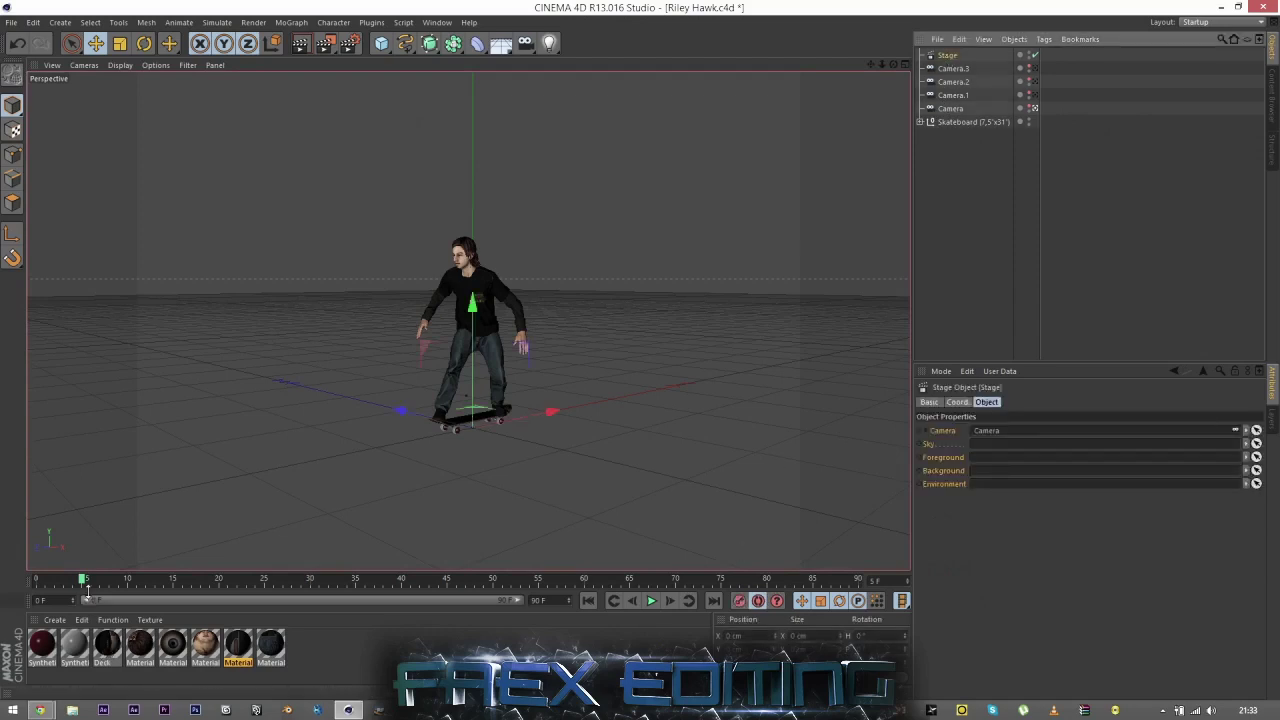
pyautogui.moveTo(84, 580); pyautogui.dragTo(603, 537)
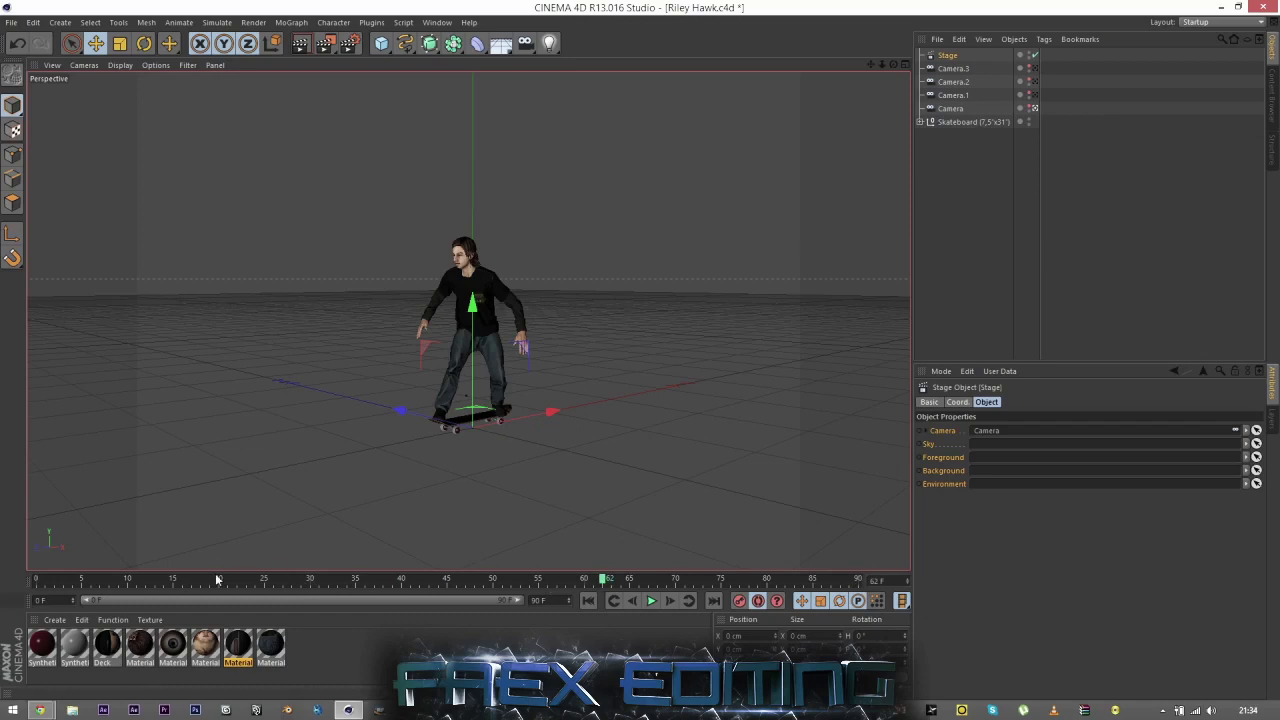
pyautogui.moveTo(206, 580); pyautogui.dragTo(143, 612)
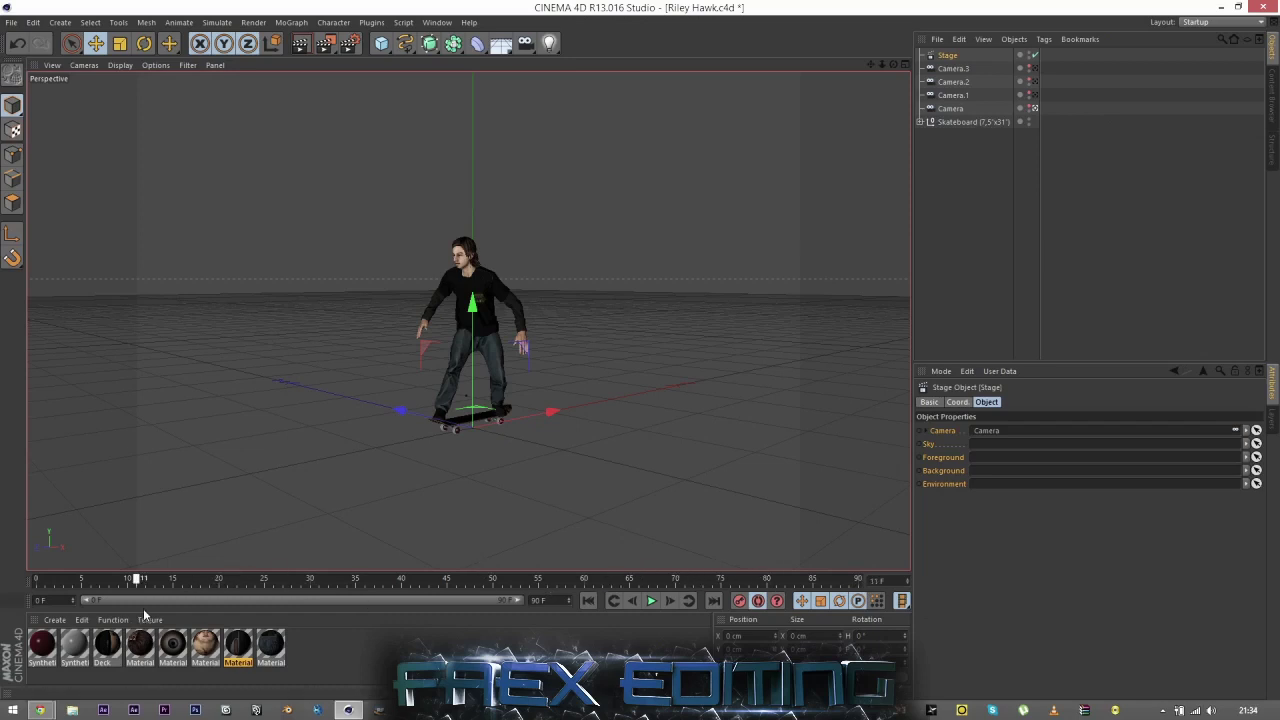
pyautogui.click(220, 580)
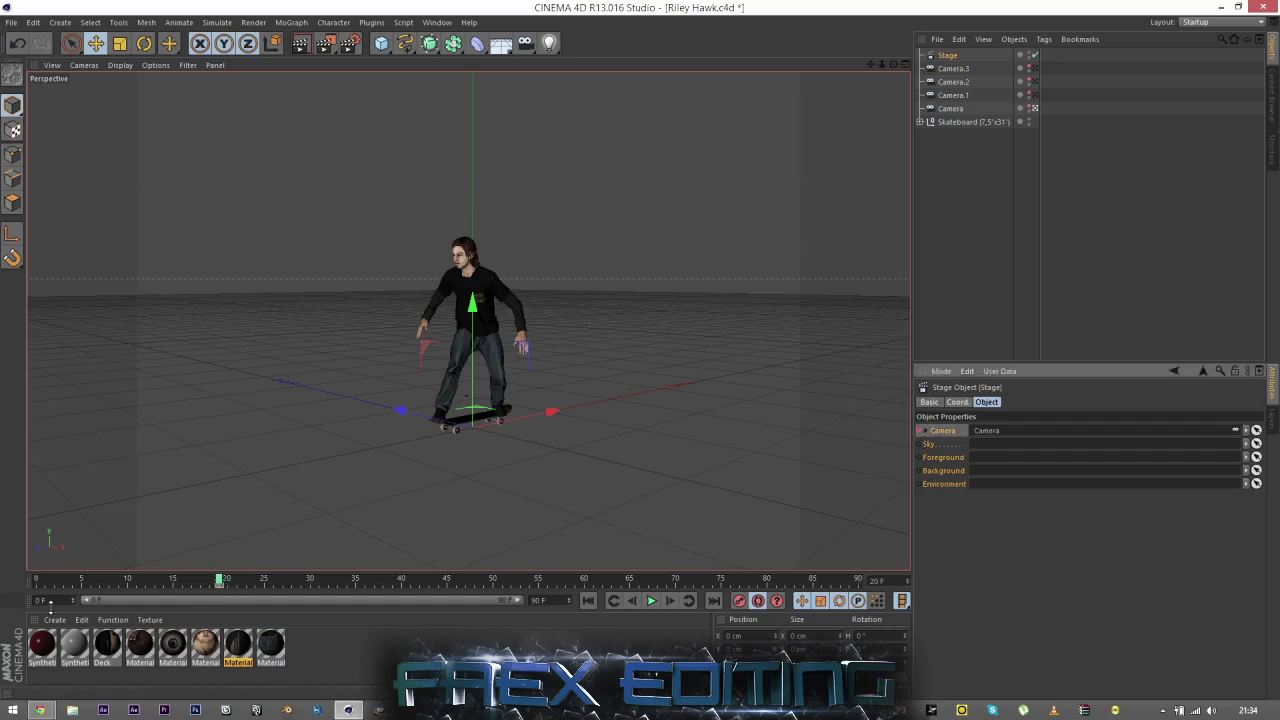
# Switch the Stage to Camera.1 at frame 21 and compare frames 20 and 21 to check the cut
pyautogui.click(669, 600)
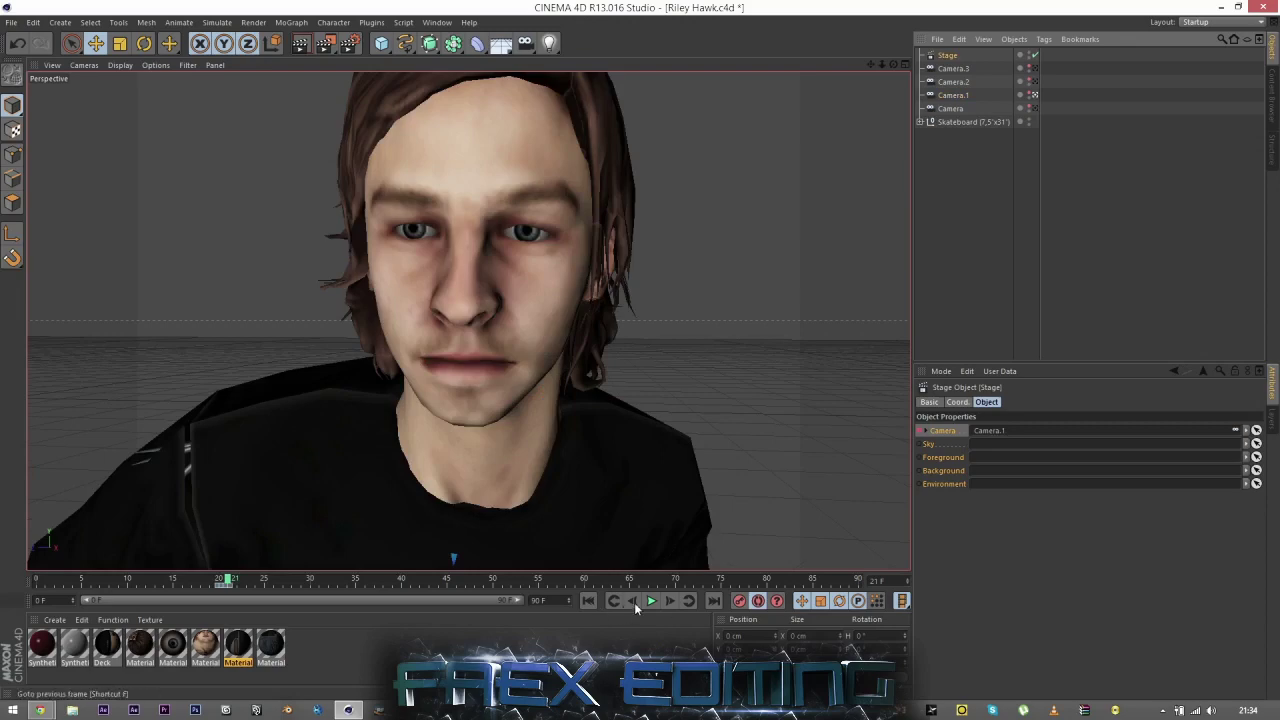
pyautogui.click(633, 604)
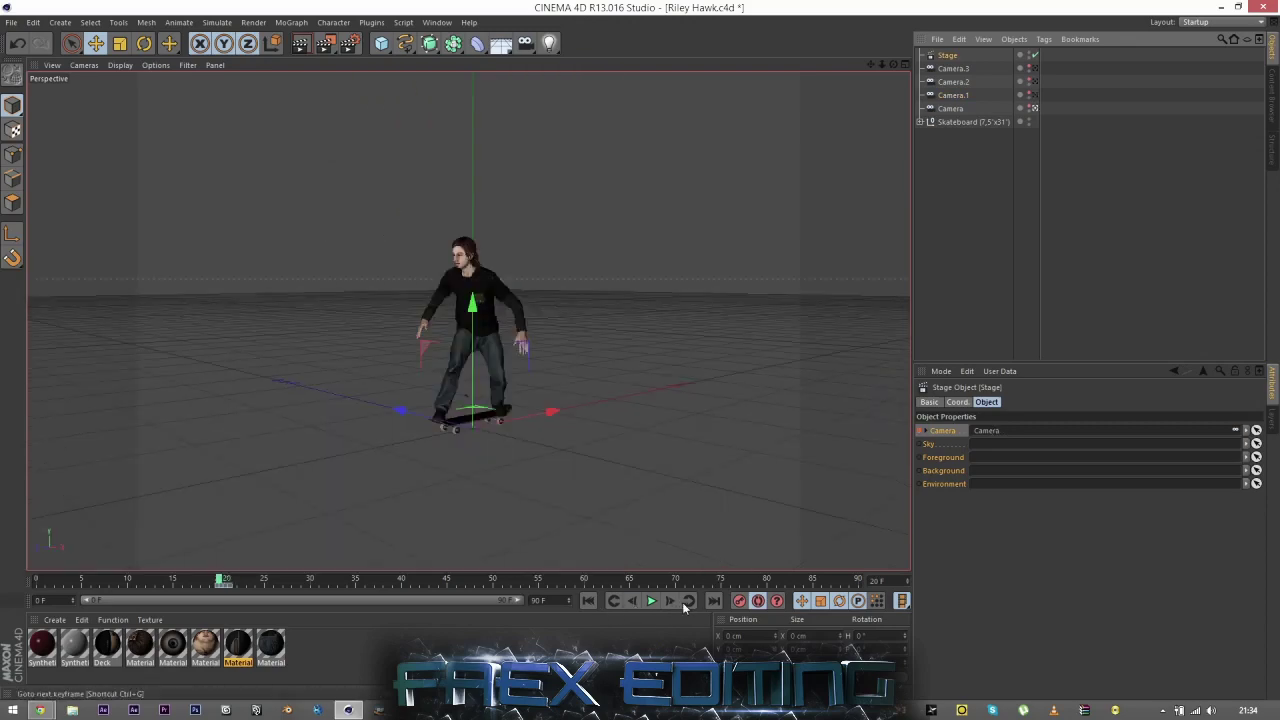
pyautogui.click(671, 600)
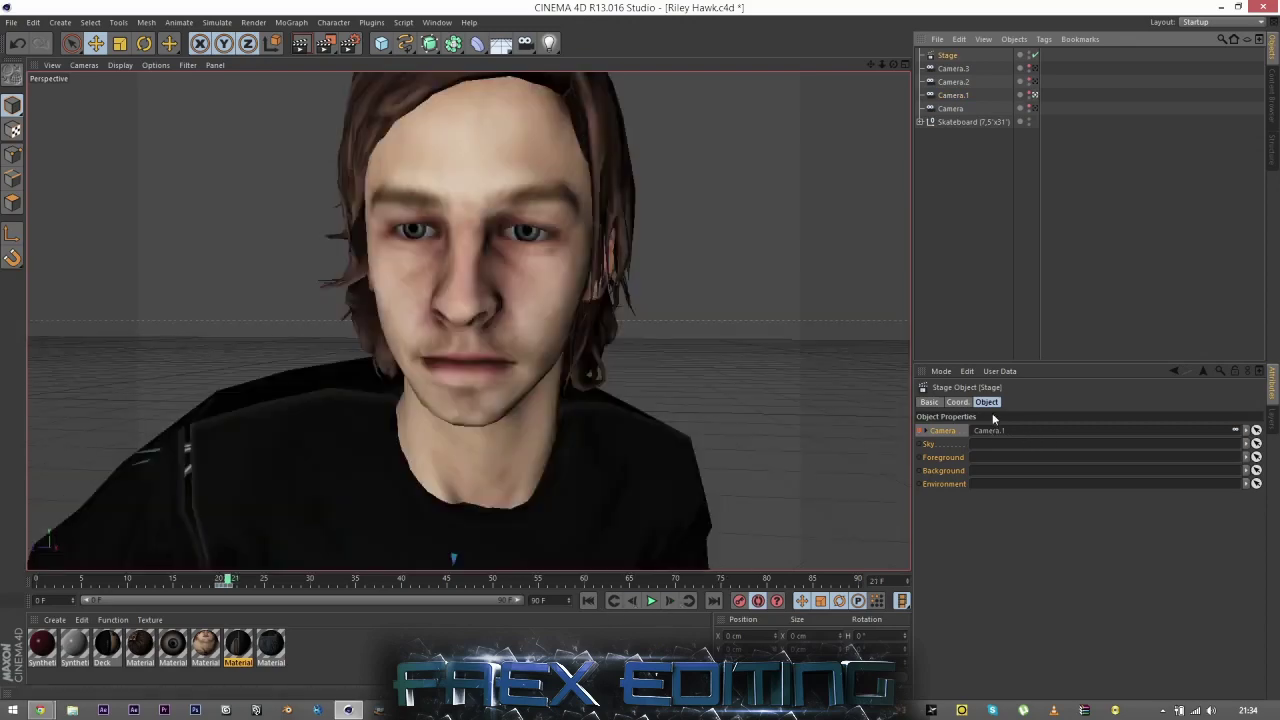
# Keyframe Camera.1 on the Stage at frame 40 and switch it to Camera.2 at frame 41
pyautogui.moveTo(230, 592); pyautogui.dragTo(400, 588)
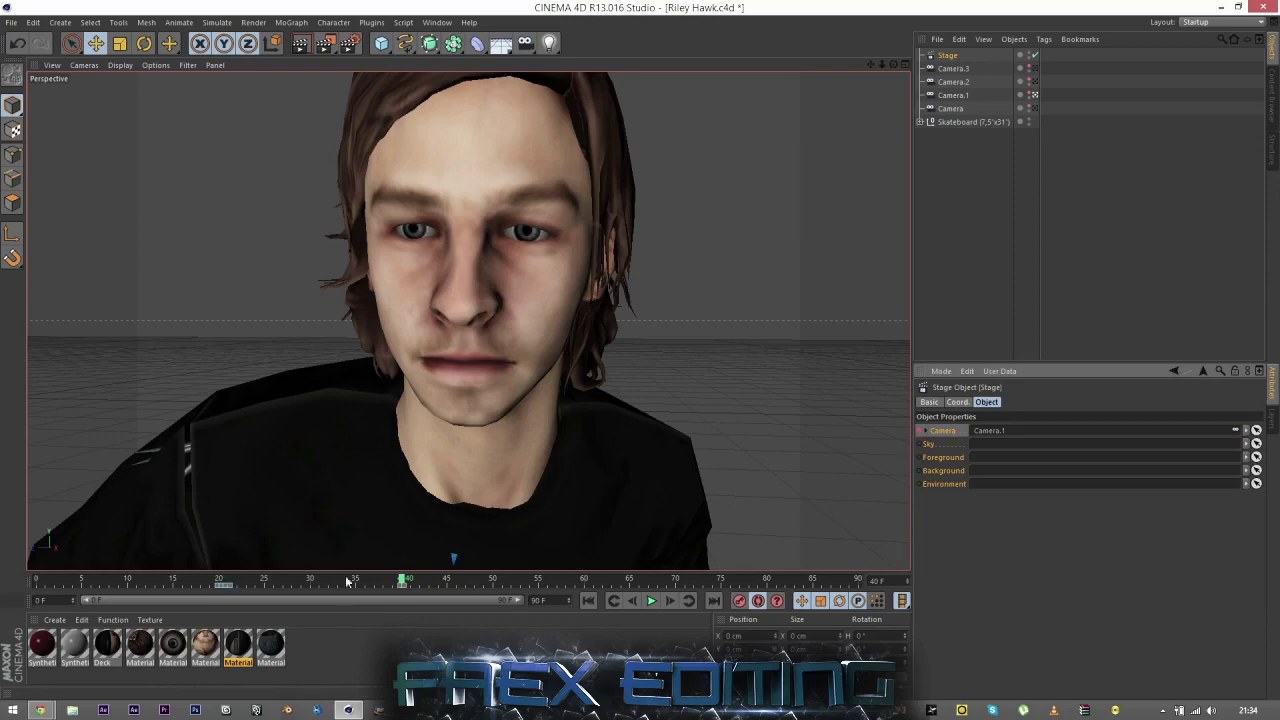
pyautogui.click(670, 600)
pyautogui.moveTo(963, 86); pyautogui.dragTo(997, 437)
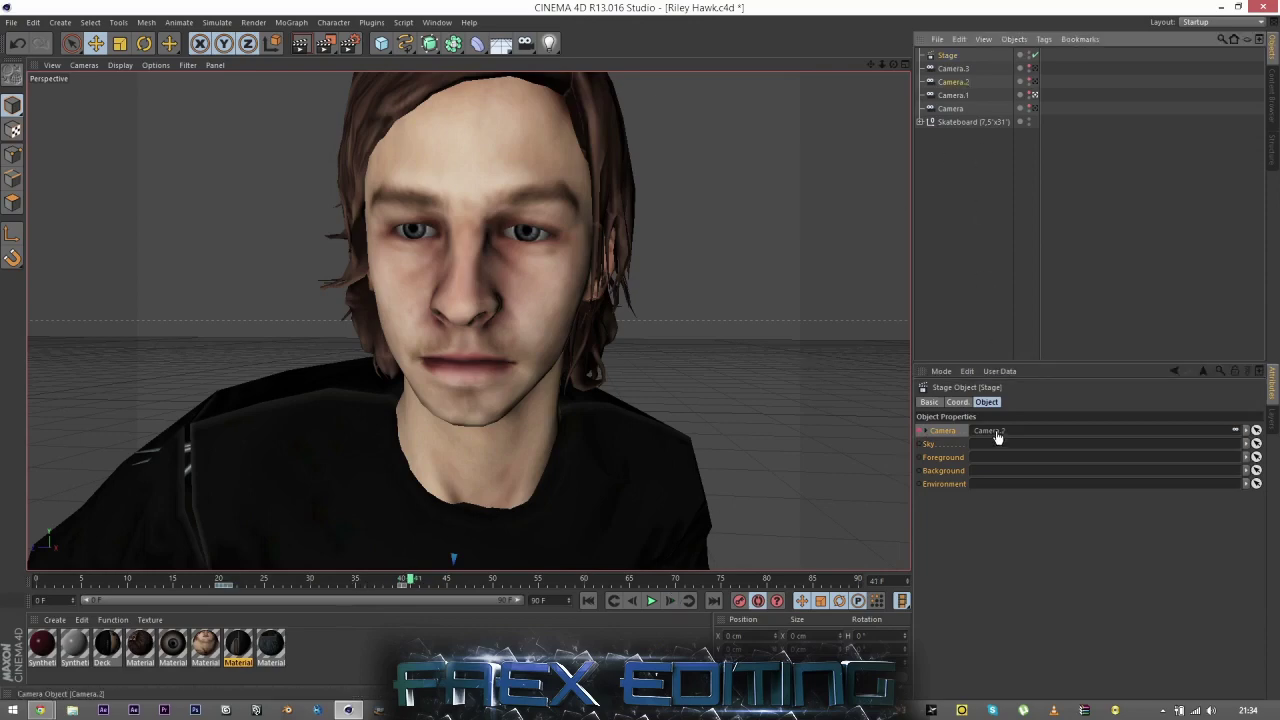
# Keyframe the Stage's Camera property at frame 60, assign Camera.3 to it, and deselect the Stage
pyautogui.moveTo(408, 581); pyautogui.dragTo(590, 581)
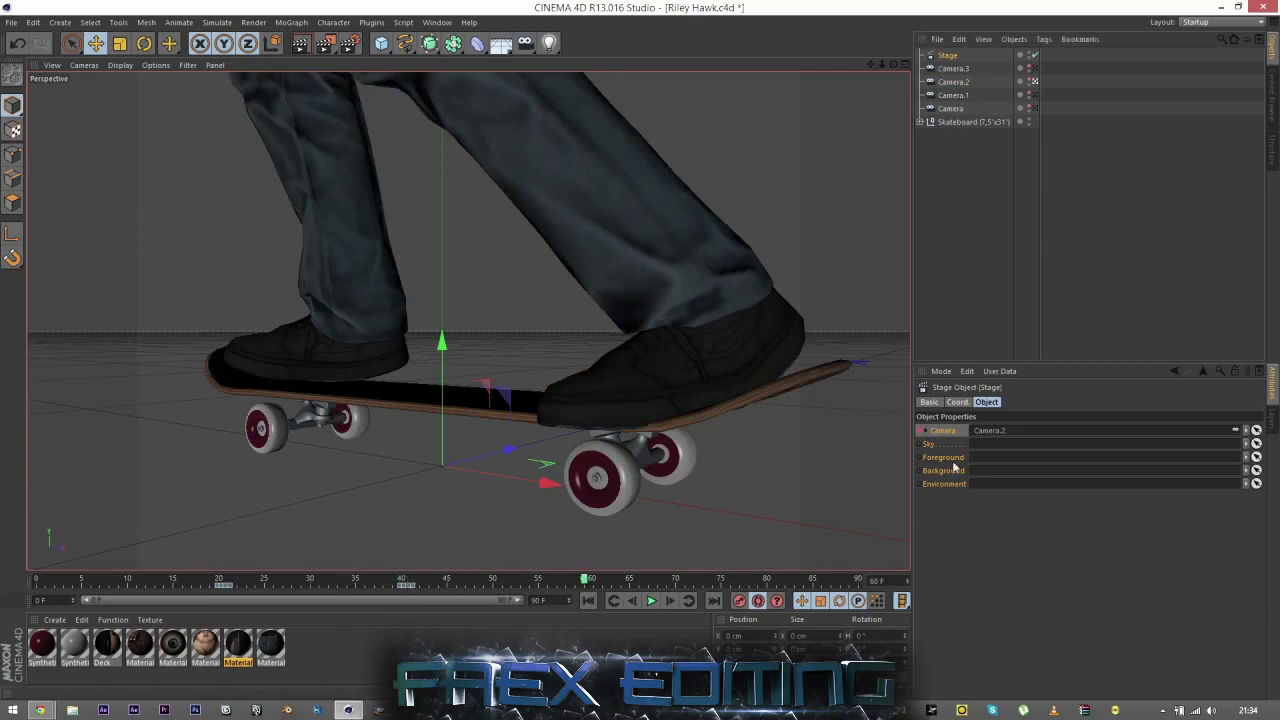
pyautogui.click(919, 430)
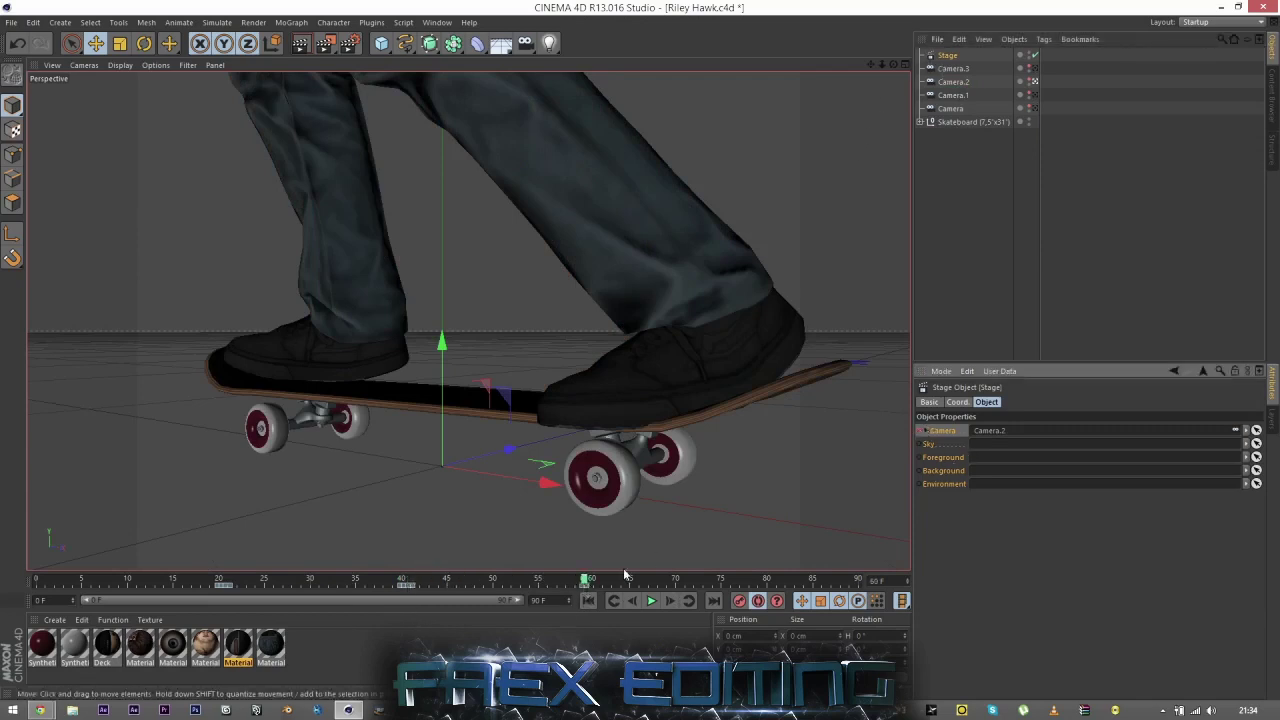
pyautogui.moveTo(949, 70); pyautogui.dragTo(987, 388)
pyautogui.moveTo(1003, 438); pyautogui.dragTo(1003, 434)
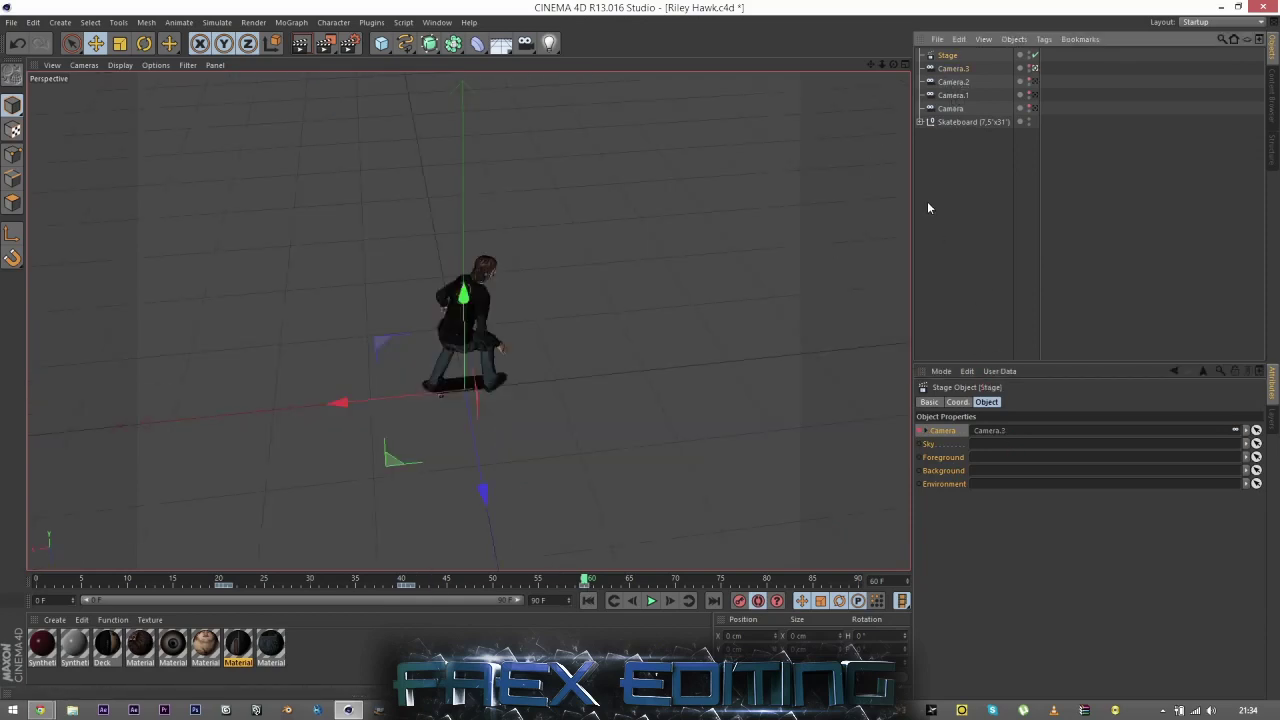
pyautogui.click(918, 338)
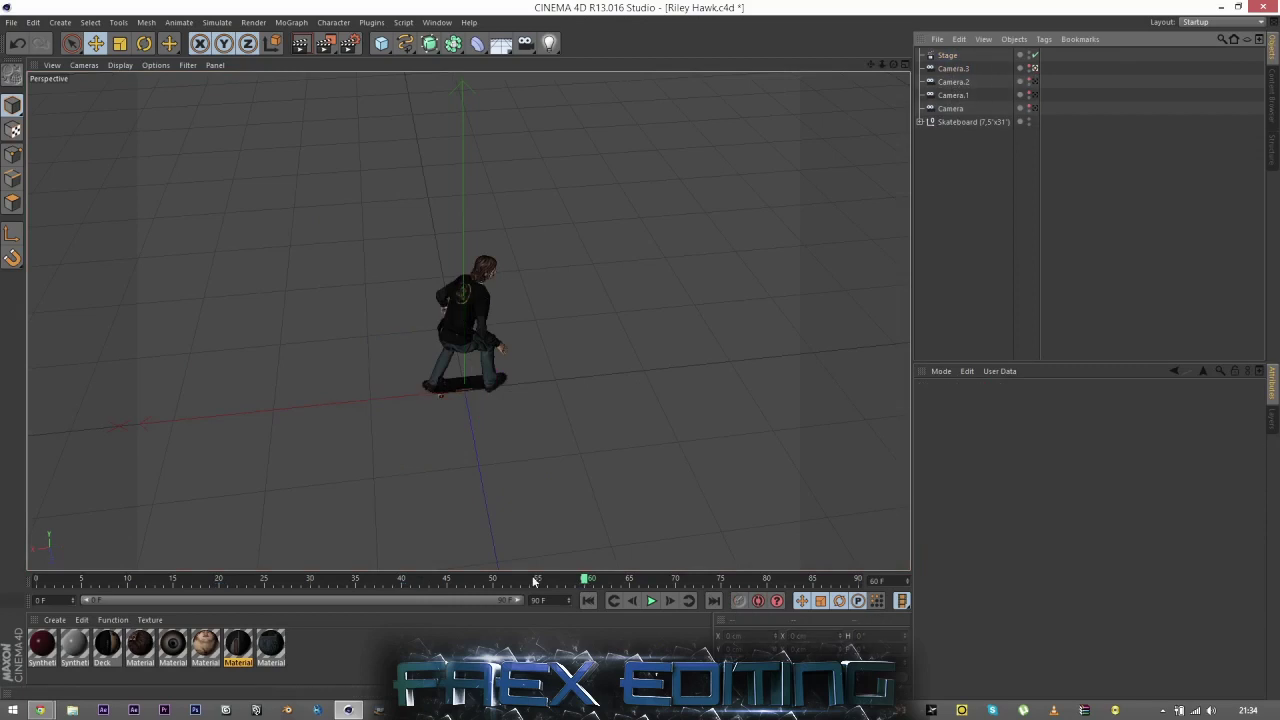
# Play the animation from frame 0 and scrub the timeline to review the camera cuts
pyautogui.click(587, 600)
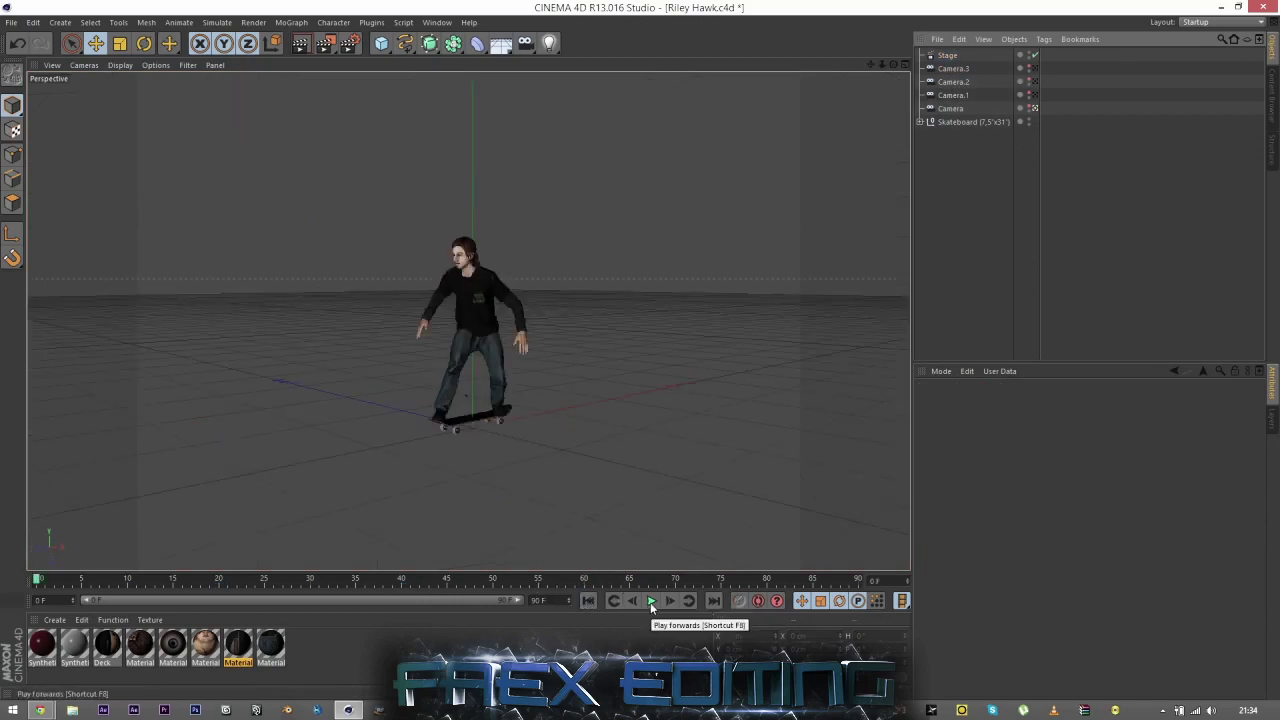
pyautogui.click(650, 601)
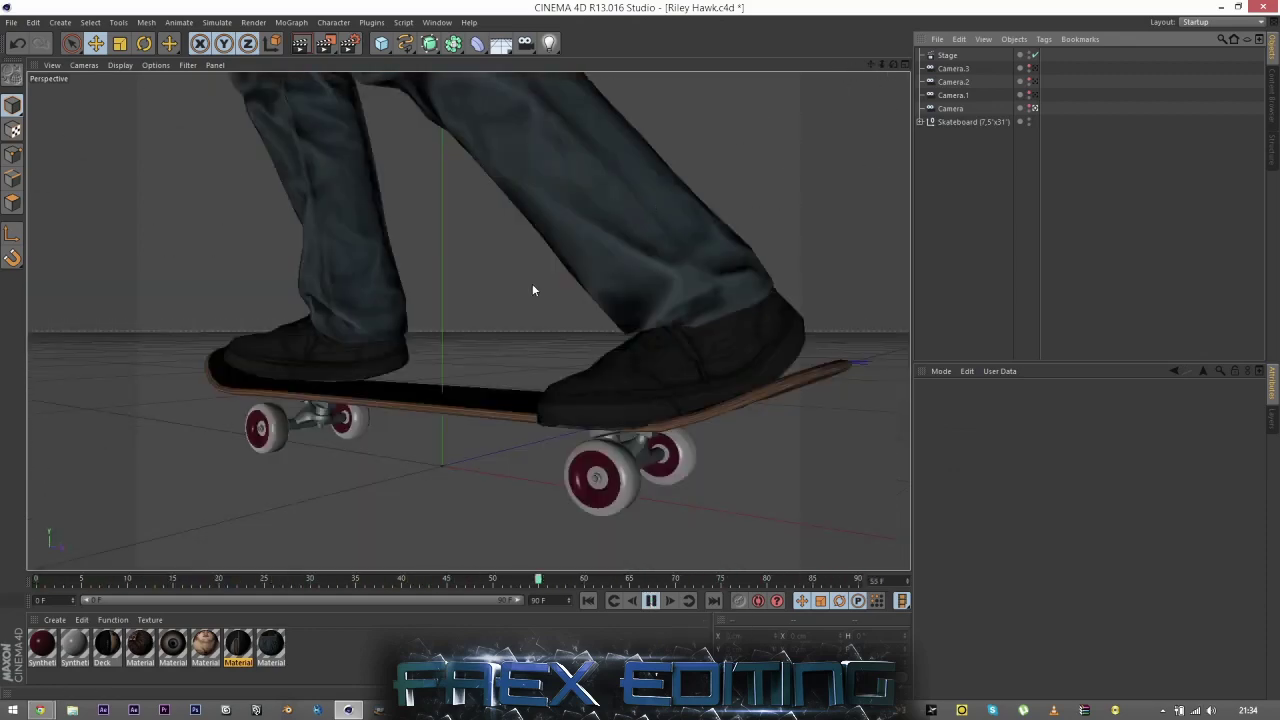
pyautogui.click(649, 601)
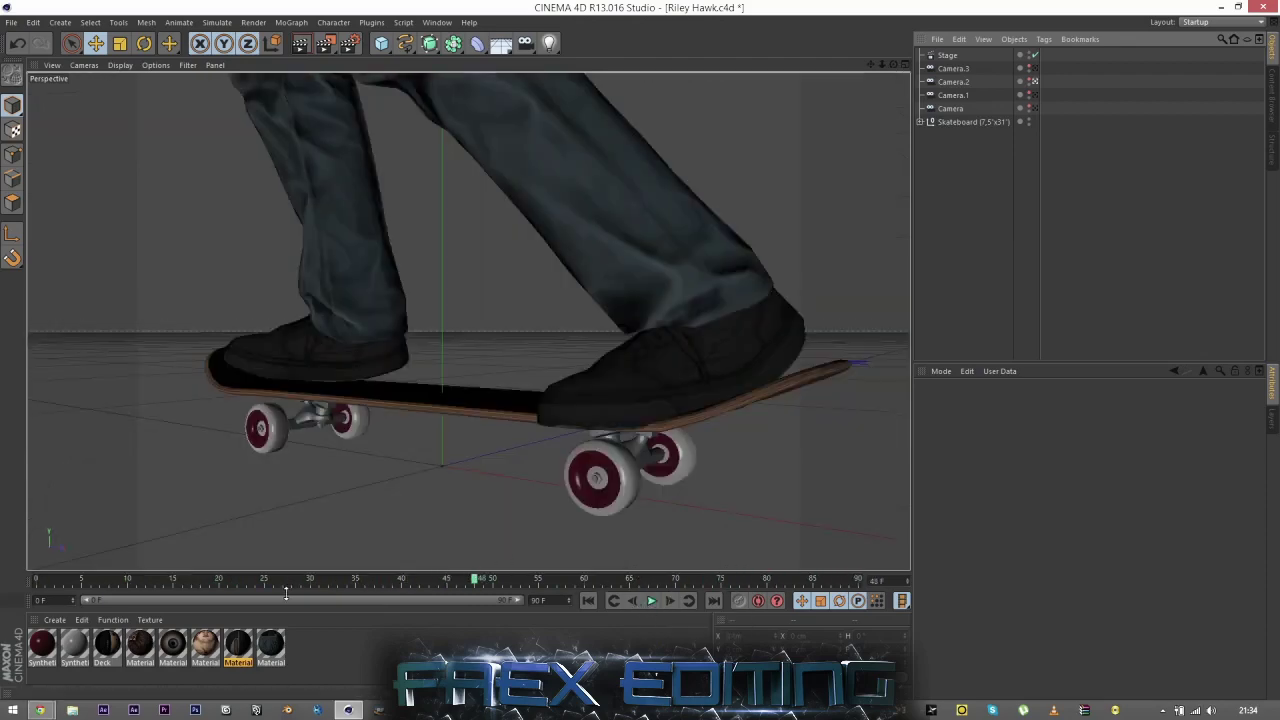
pyautogui.click(366, 578)
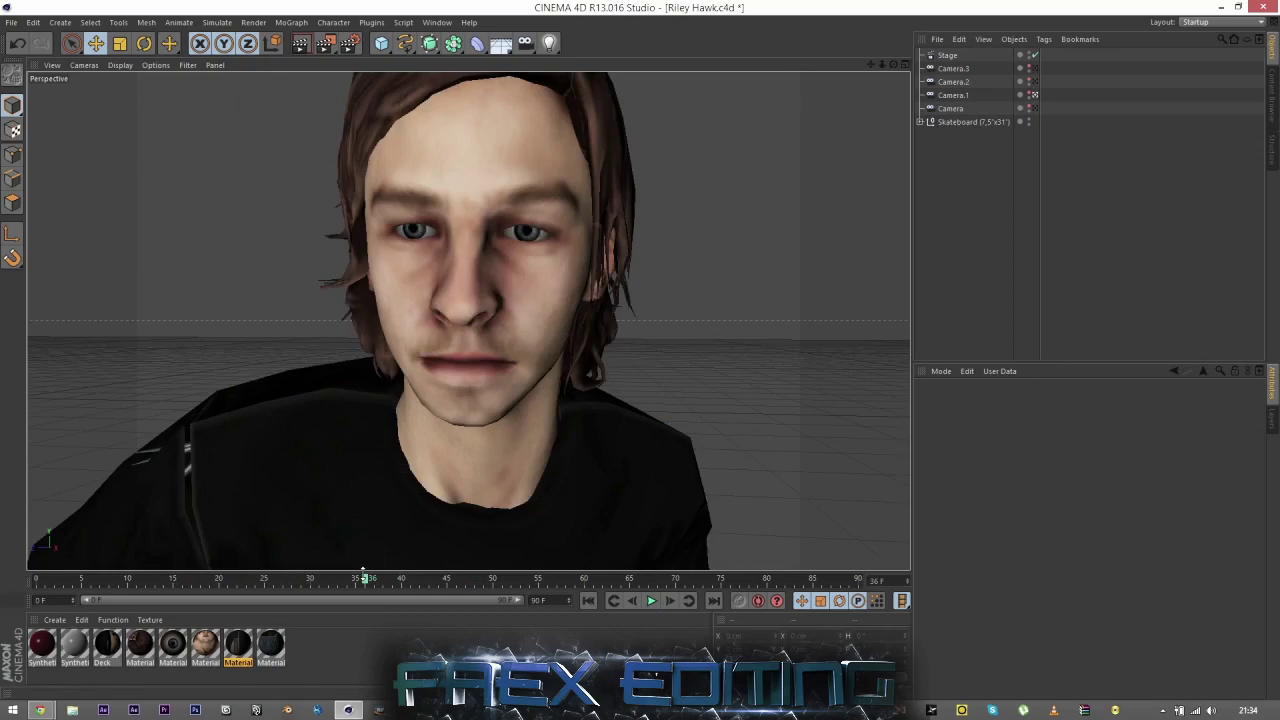
pyautogui.moveTo(368, 579); pyautogui.dragTo(517, 546)
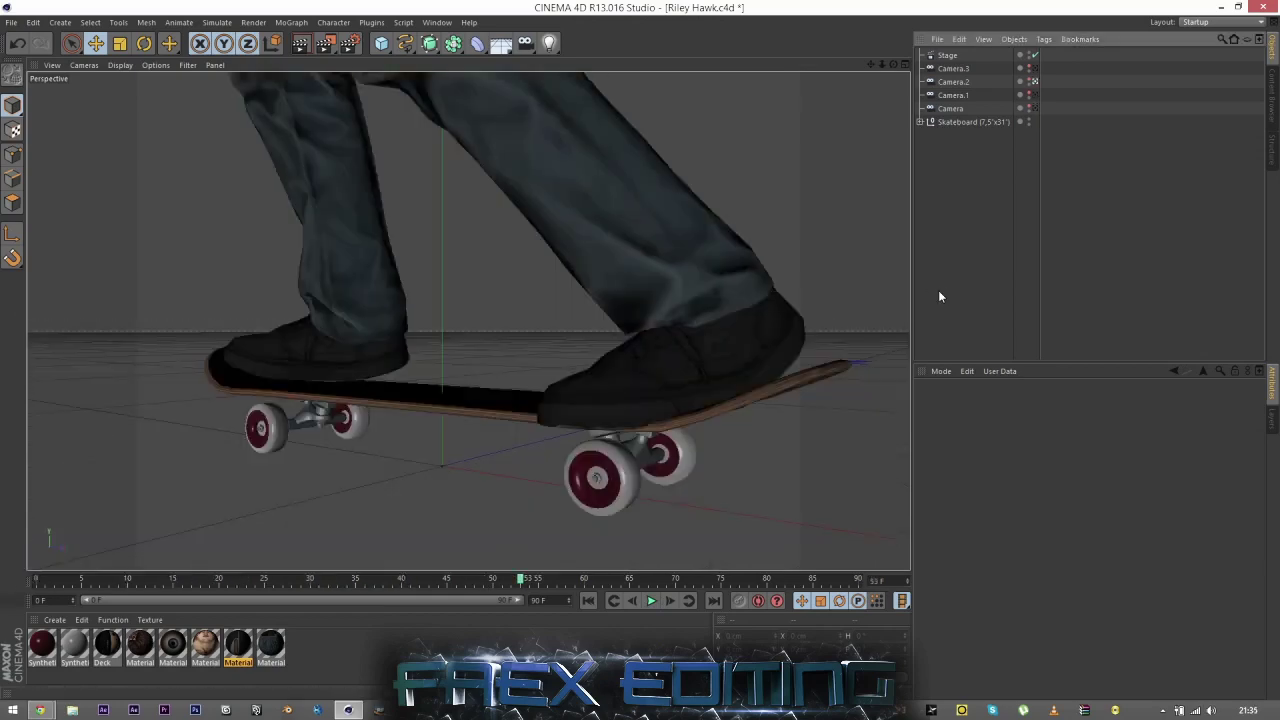